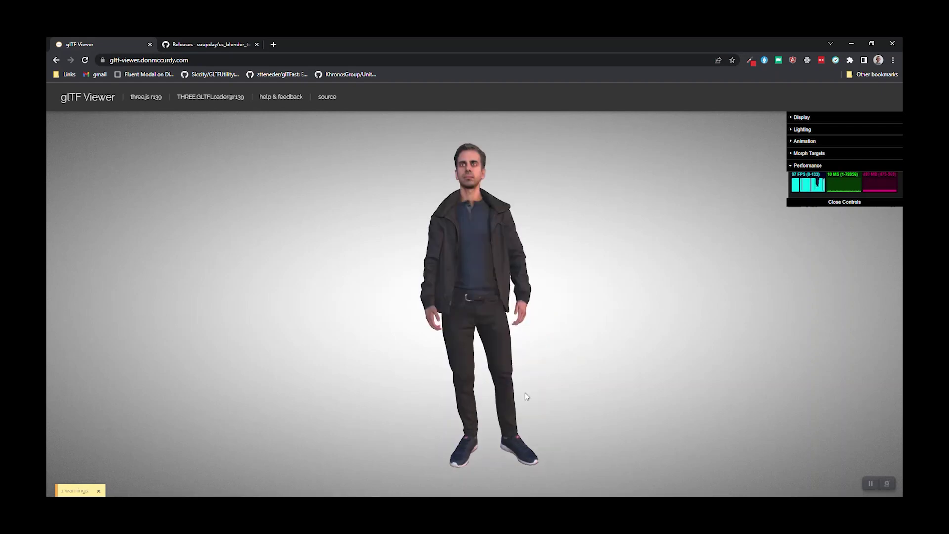
Step: Orbit around the animated character in glTF Viewer, then switch to the cc_blender_tools releases page
{"action": "mouse_move", "coordinate": [591, 305]}
{"action": "left_mouse_down"}
{"action": "mouse_move", "coordinate": [558, 316]}
{"action": "mouse_move", "coordinate": [478, 303]}
{"action": "mouse_move", "coordinate": [500, 313]}
{"action": "mouse_move", "coordinate": [587, 312]}
{"action": "left_mouse_up"}
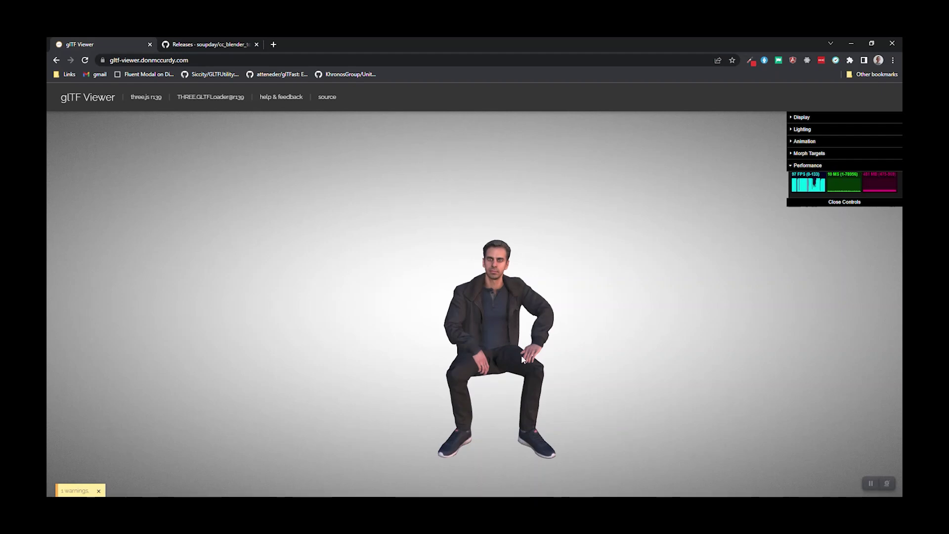
{"action": "mouse_move", "coordinate": [576, 330]}
{"action": "left_mouse_down"}
{"action": "mouse_move", "coordinate": [483, 335]}
{"action": "mouse_move", "coordinate": [582, 332]}
{"action": "left_mouse_up"}
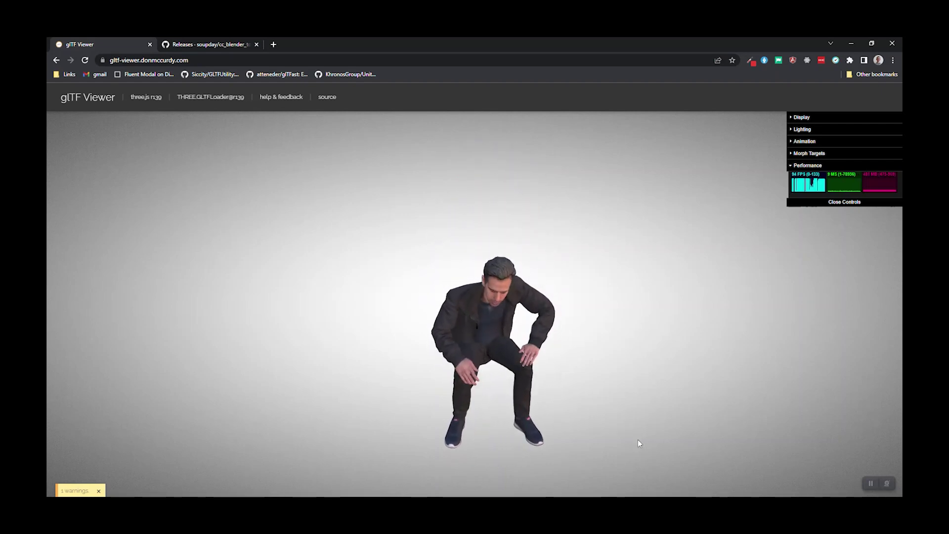
{"action": "left_click", "coordinate": [210, 44]}
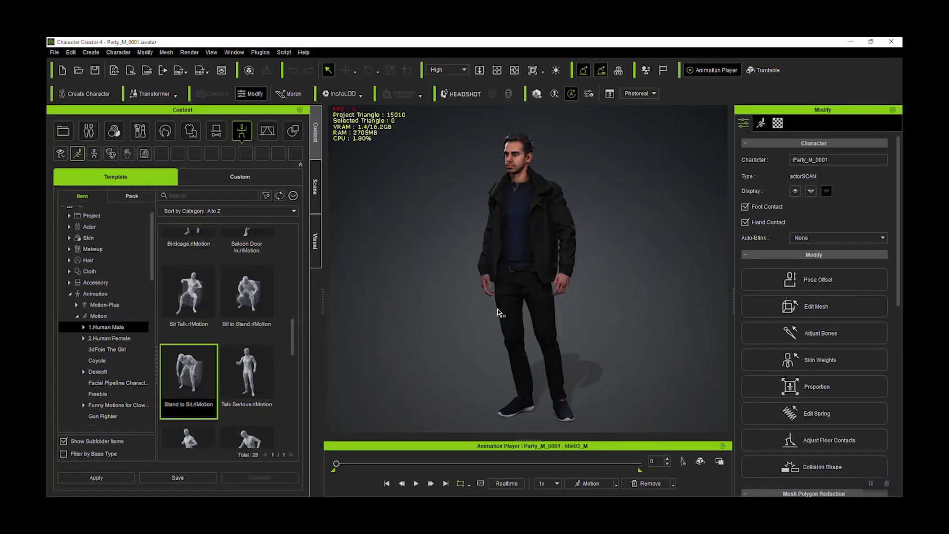
{"action": "left_click", "coordinate": [416, 482]}
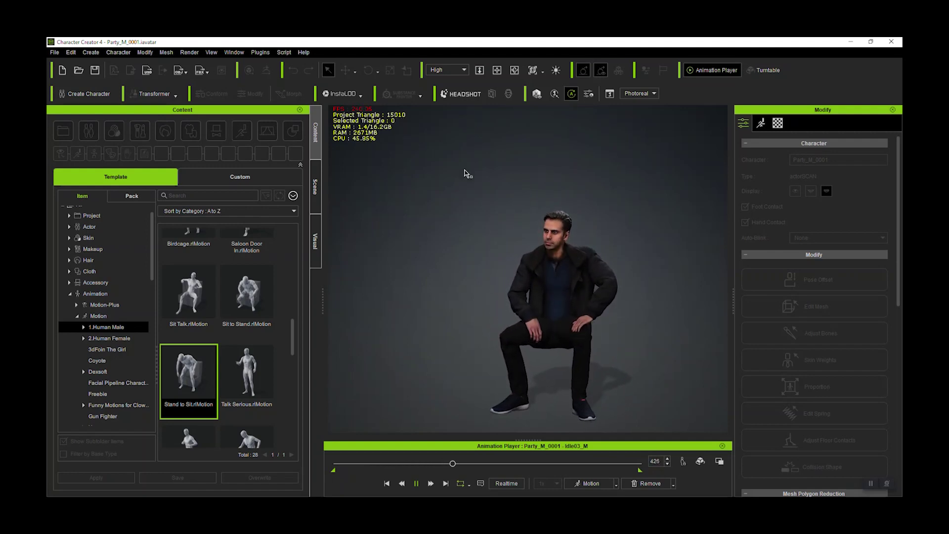
{"action": "left_click", "coordinate": [416, 483]}
{"action": "left_click", "coordinate": [387, 483]}
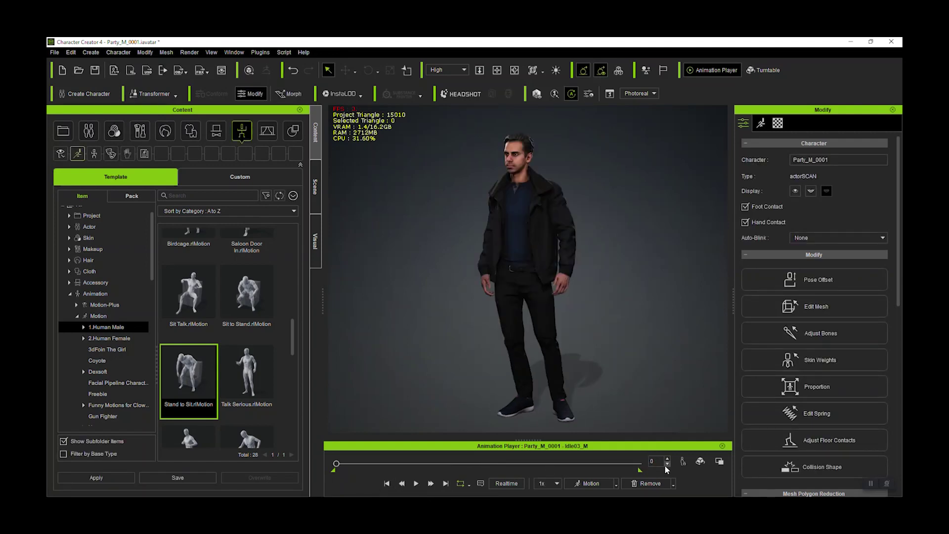
{"action": "left_click_drag", "start_coordinate": [628, 464], "coordinate": [480, 465]}
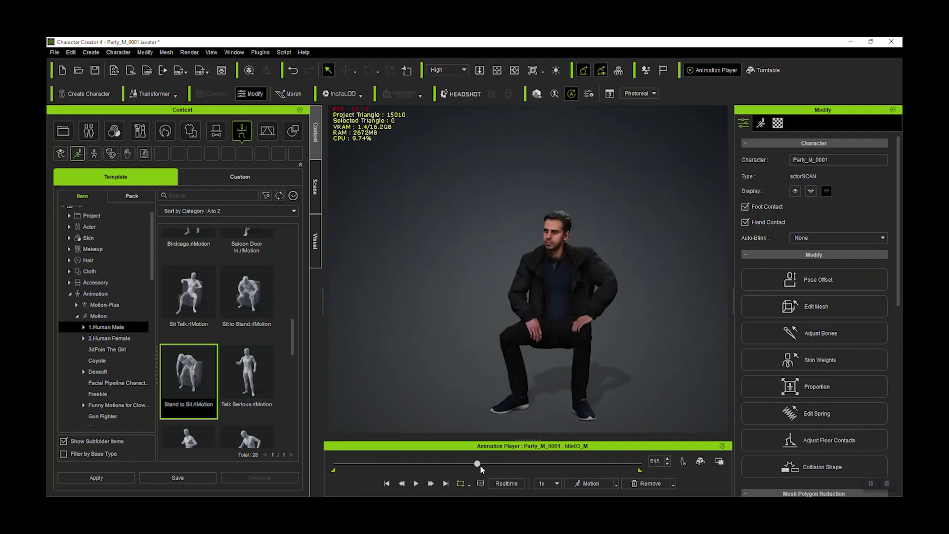
{"action": "left_click", "coordinate": [387, 485]}
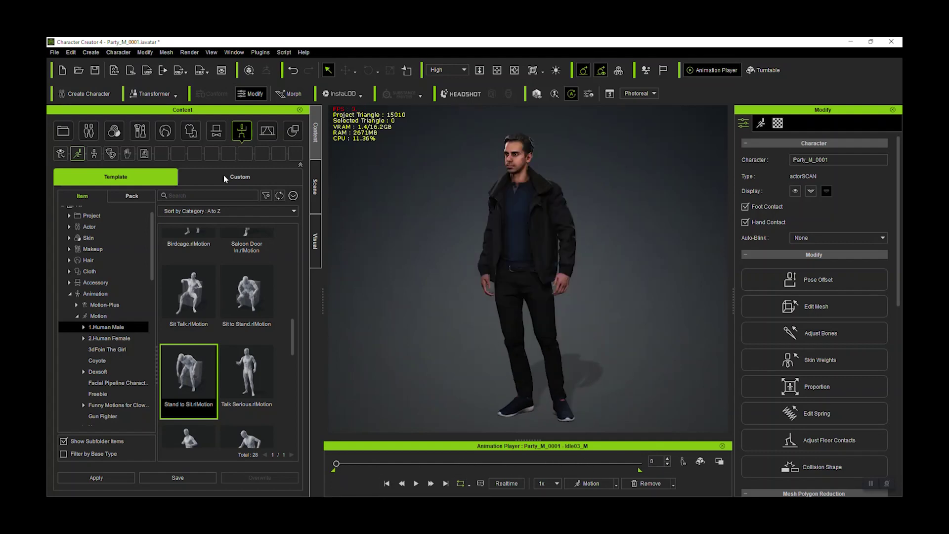
Step: Start an FBX export of the clothed character using the Blender target preset
{"action": "left_click", "coordinate": [54, 52]}
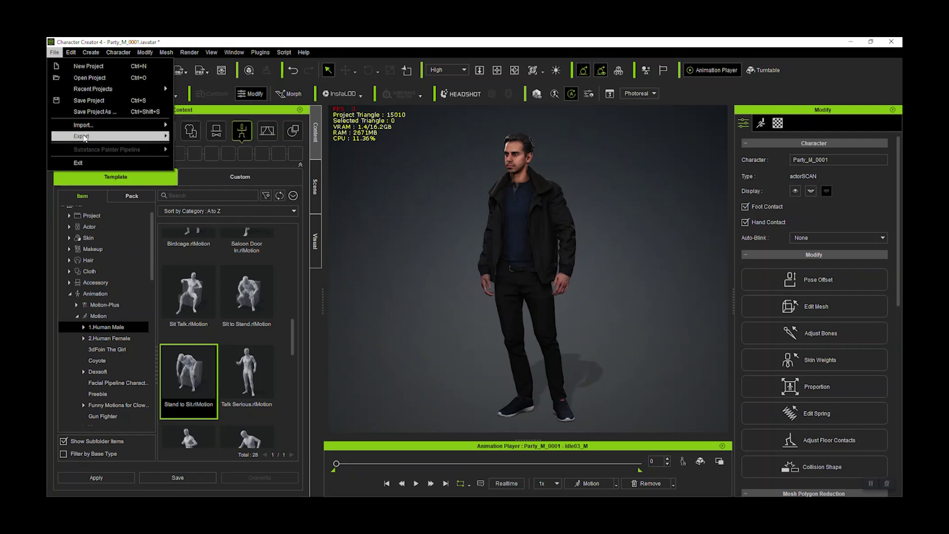
{"action": "mouse_move", "coordinate": [85, 138]}
{"action": "mouse_move", "coordinate": [225, 184]}
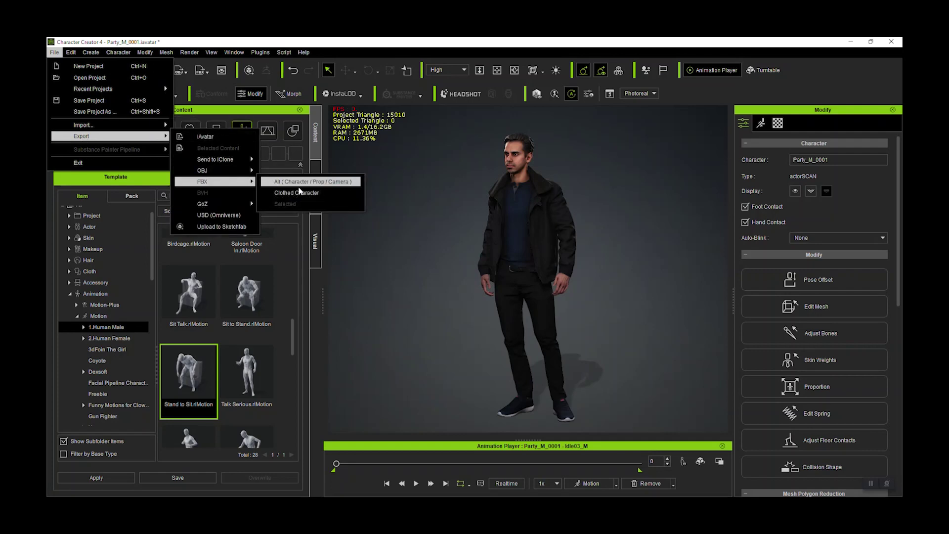
{"action": "left_click", "coordinate": [314, 195]}
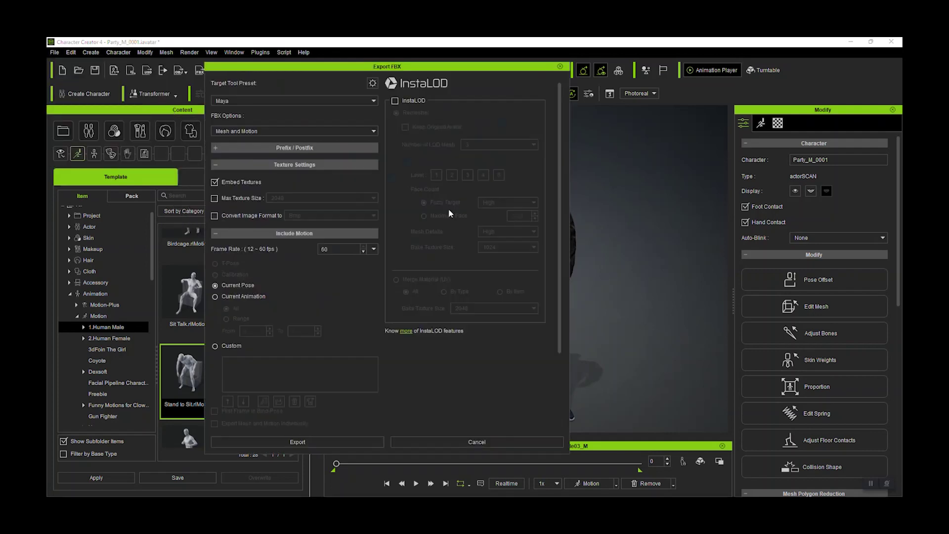
{"action": "left_click", "coordinate": [254, 96]}
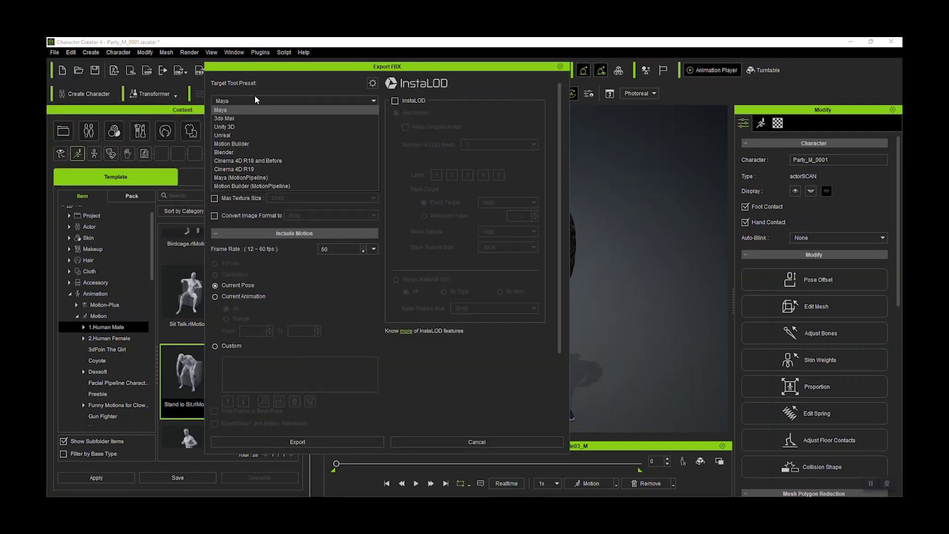
{"action": "left_click", "coordinate": [242, 153]}
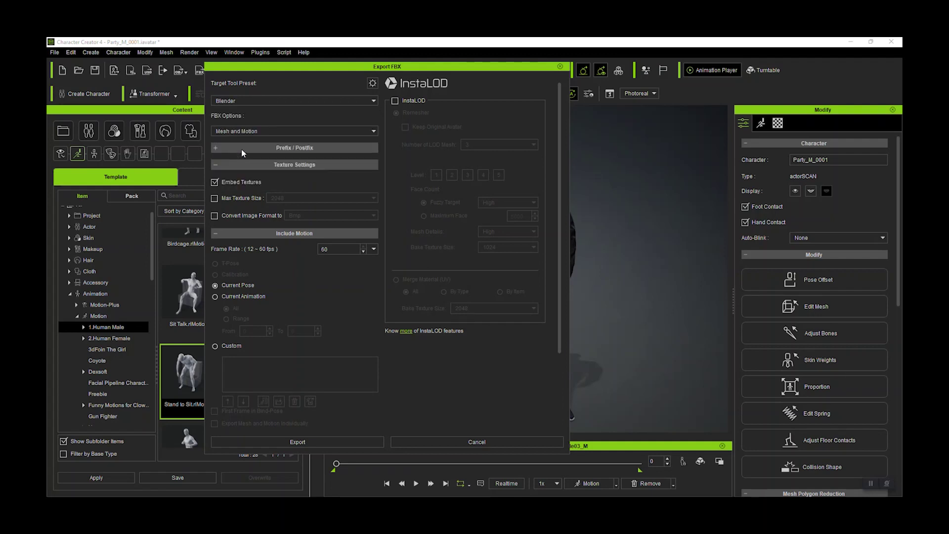
Step: Turn off Embed Textures and export the current animation over frames 0–400
{"action": "left_click", "coordinate": [251, 187]}
{"action": "left_click", "coordinate": [232, 296]}
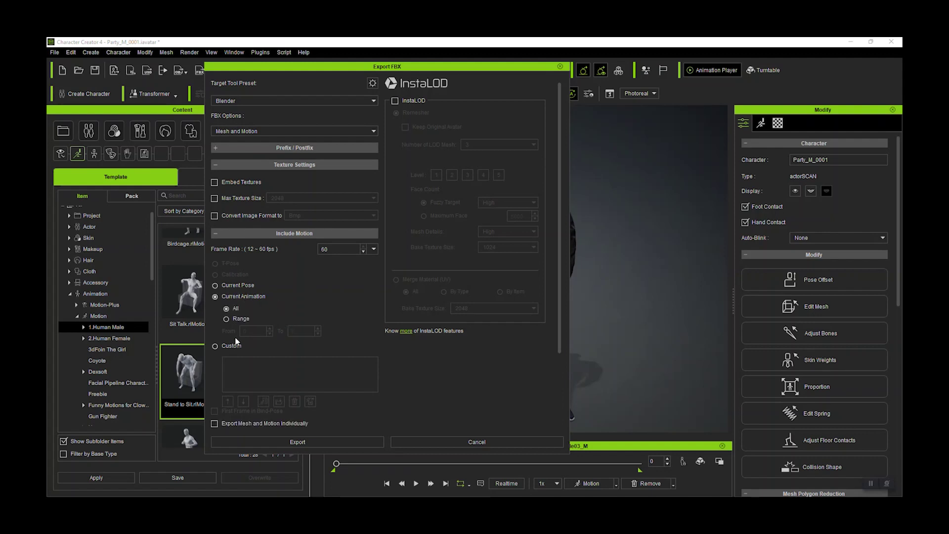
{"action": "left_click", "coordinate": [238, 319]}
{"action": "double_click", "coordinate": [303, 332]}
{"action": "type", "text": "400"}
{"action": "scroll", "coordinate": [333, 393], "scroll_direction": "down", "scroll_amount": 5}
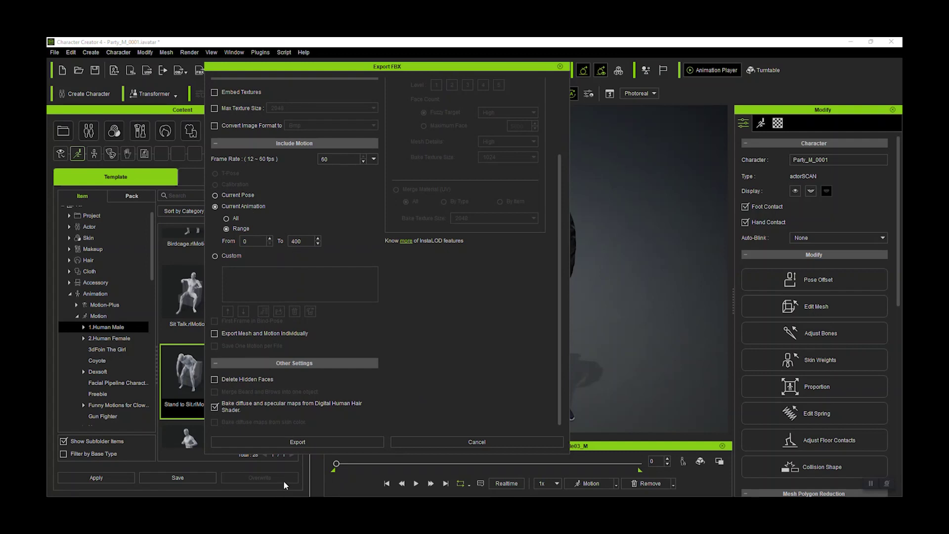
{"action": "left_click", "coordinate": [310, 441]}
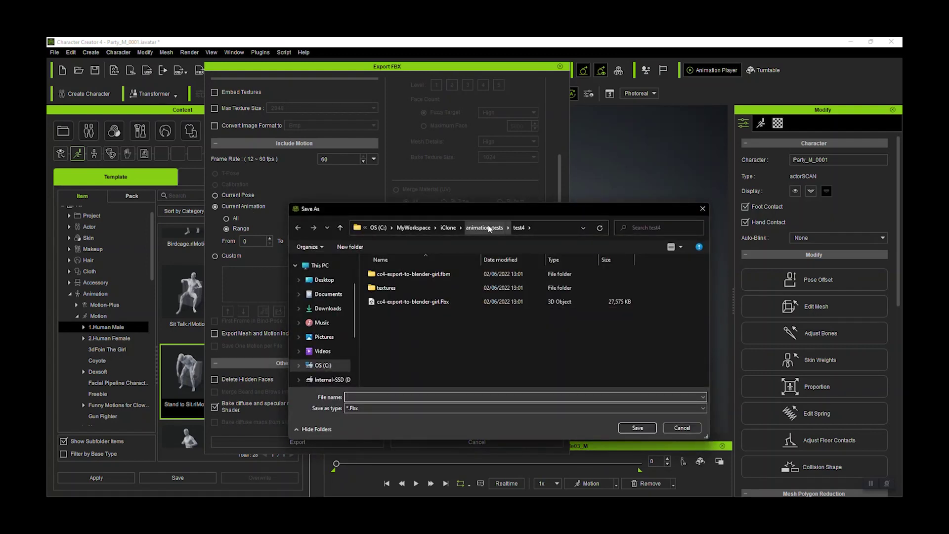
Step: Create a test5 folder under animation-tests and save the FBX export into it
{"action": "left_click", "coordinate": [489, 228]}
{"action": "left_click", "coordinate": [350, 247]}
{"action": "type", "text": "test5"}
{"action": "key", "text": "Return"}
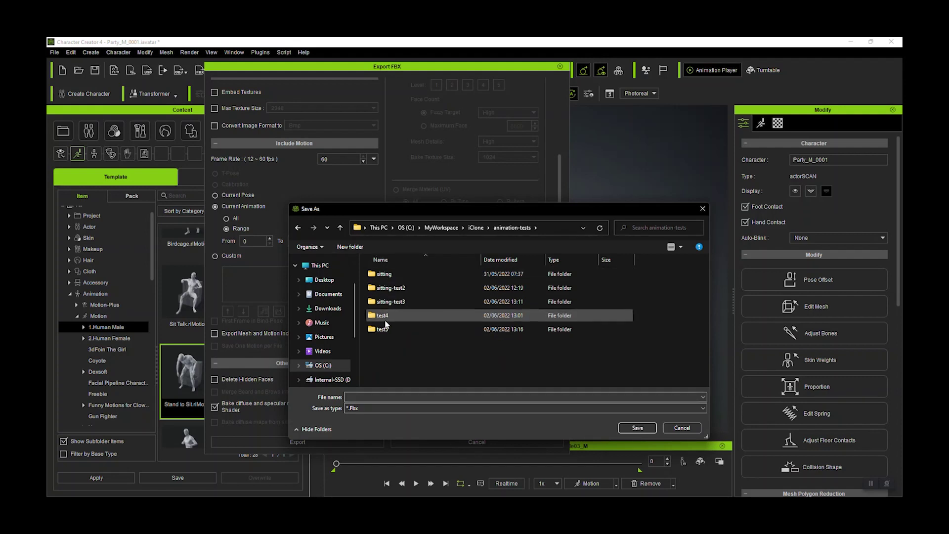
{"action": "double_click", "coordinate": [383, 328]}
{"action": "left_click", "coordinate": [372, 397]}
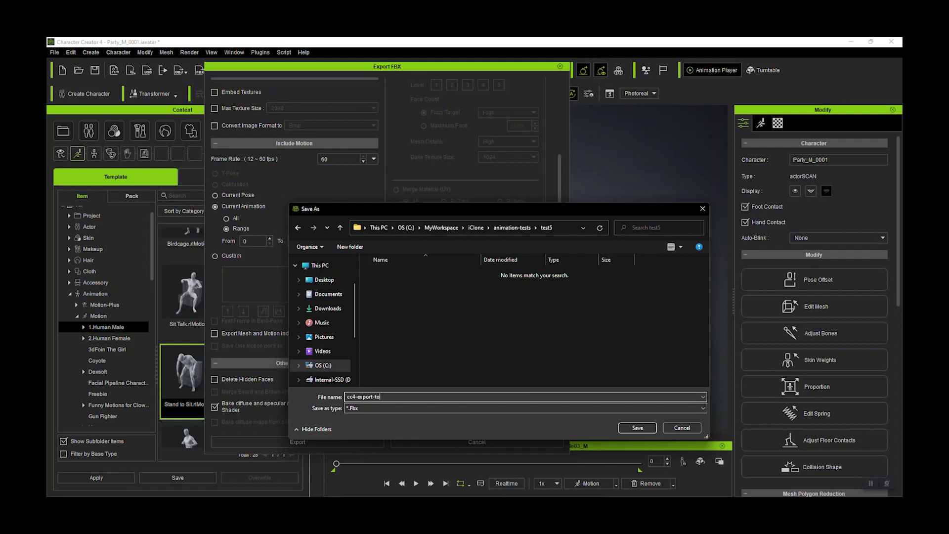
{"action": "key", "text": "Return"}
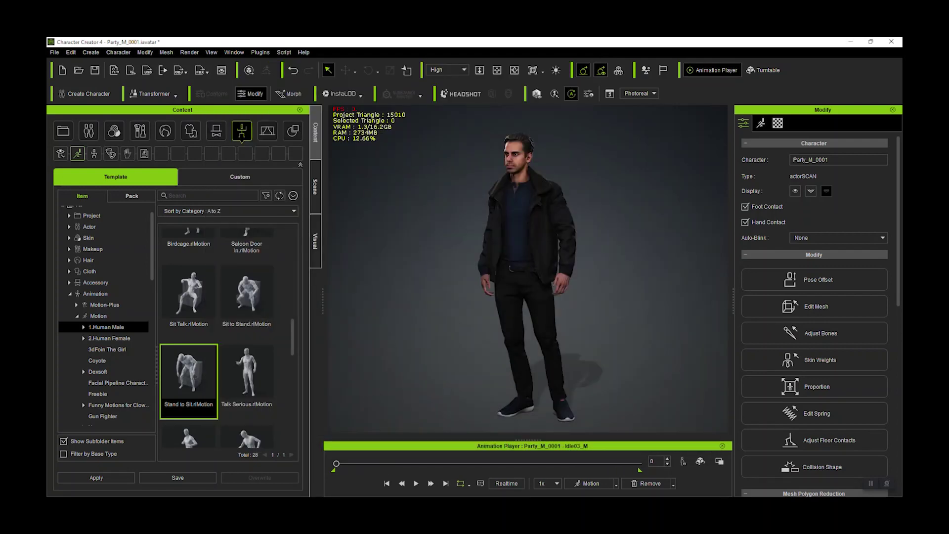
Step: In File Explorer, open animation-tests\test5 and check the 12,525 KB exported FBX
{"action": "key", "text": "alt+Tab"}
{"action": "left_click", "coordinate": [319, 250]}
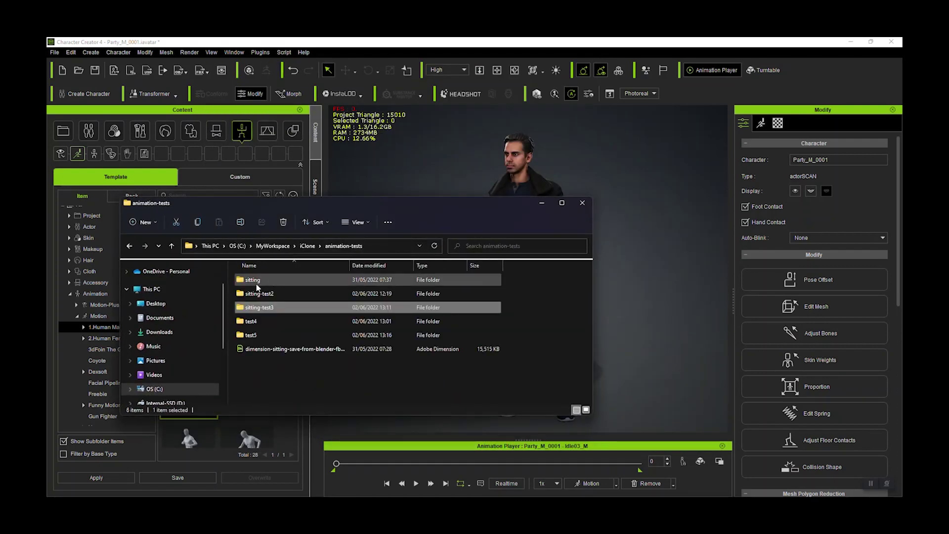
{"action": "double_click", "coordinate": [257, 335]}
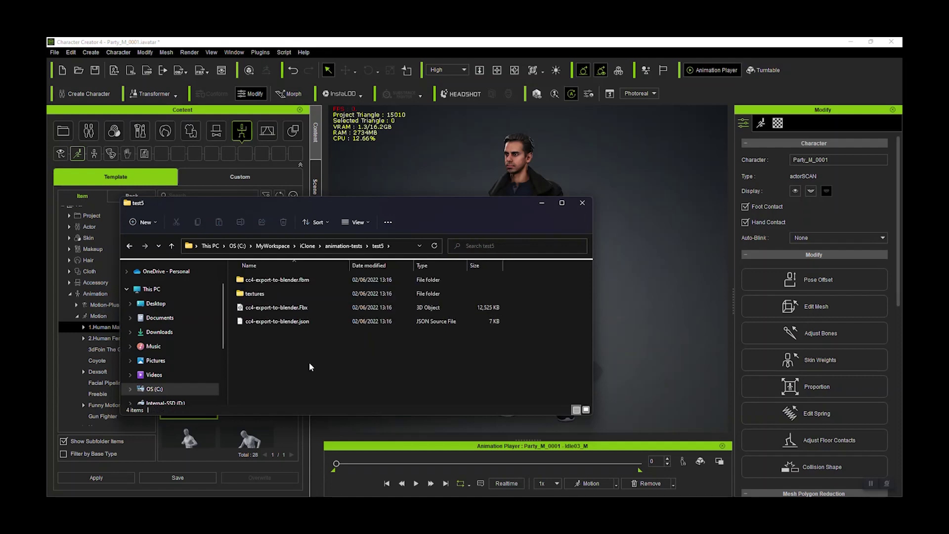
{"action": "left_click", "coordinate": [389, 307]}
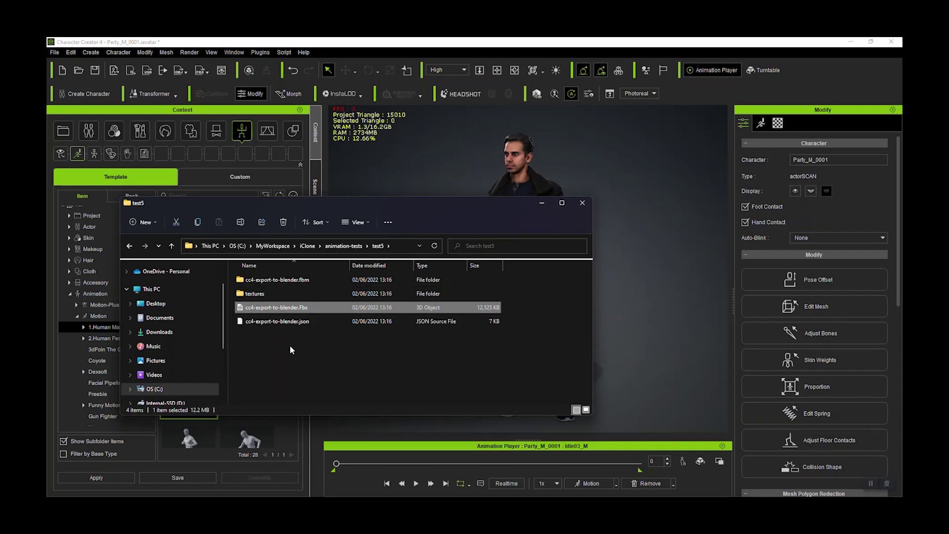
Step: Check the textures folder's properties, showing 3.85 MB, then clear the selection
{"action": "right_click", "coordinate": [255, 296]}
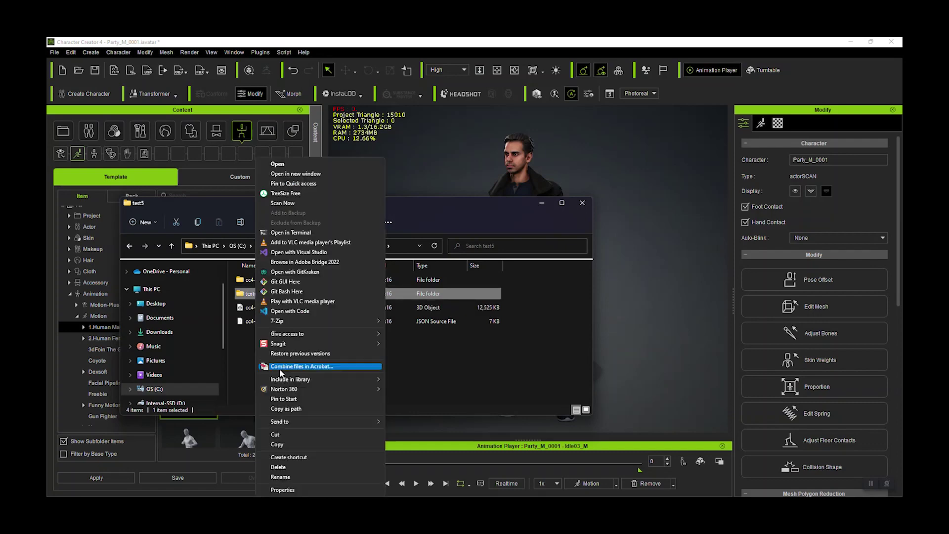
{"action": "left_click", "coordinate": [282, 489]}
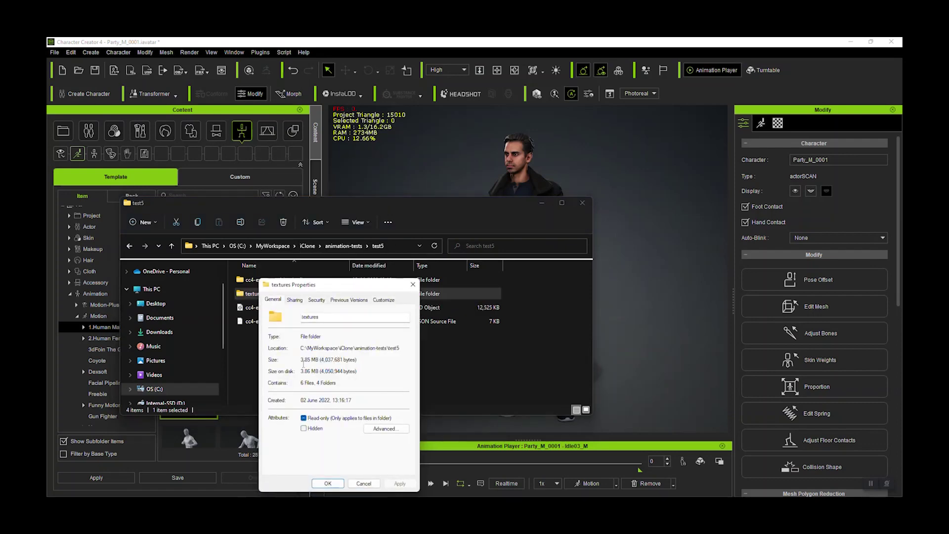
{"action": "left_click", "coordinate": [413, 285]}
{"action": "left_click", "coordinate": [540, 307]}
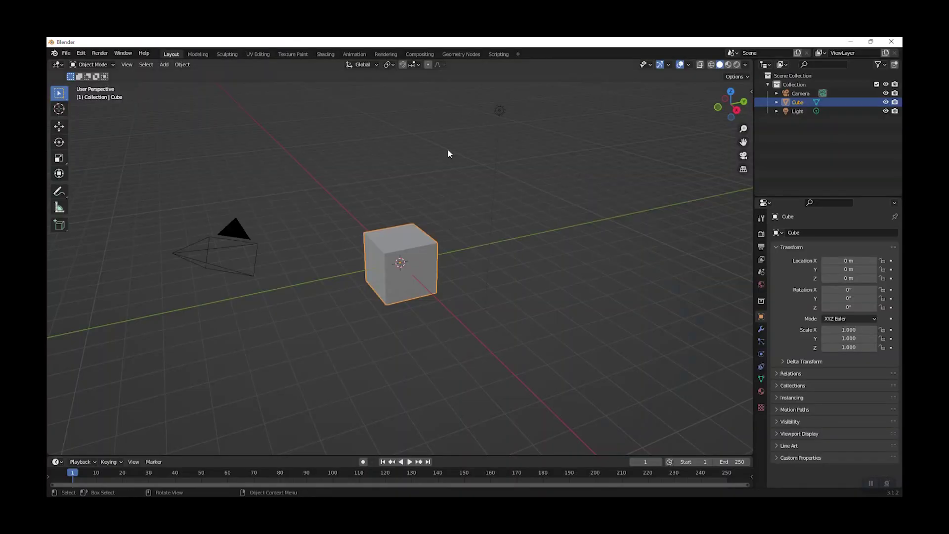
Step: Show only enabled add-ons in Preferences > Add-ons and collapse the CC/iC Tools entry
{"action": "left_click", "coordinate": [66, 52]}
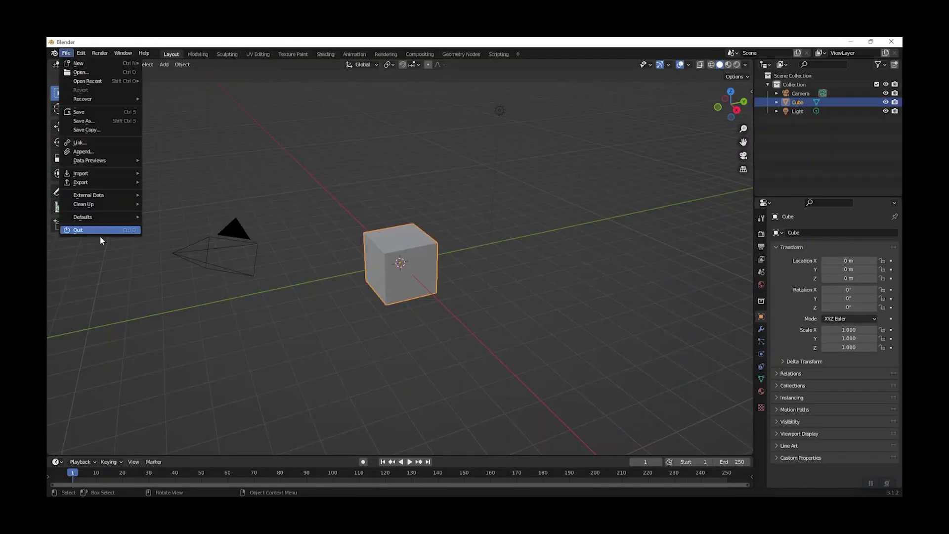
{"action": "mouse_move", "coordinate": [92, 220]}
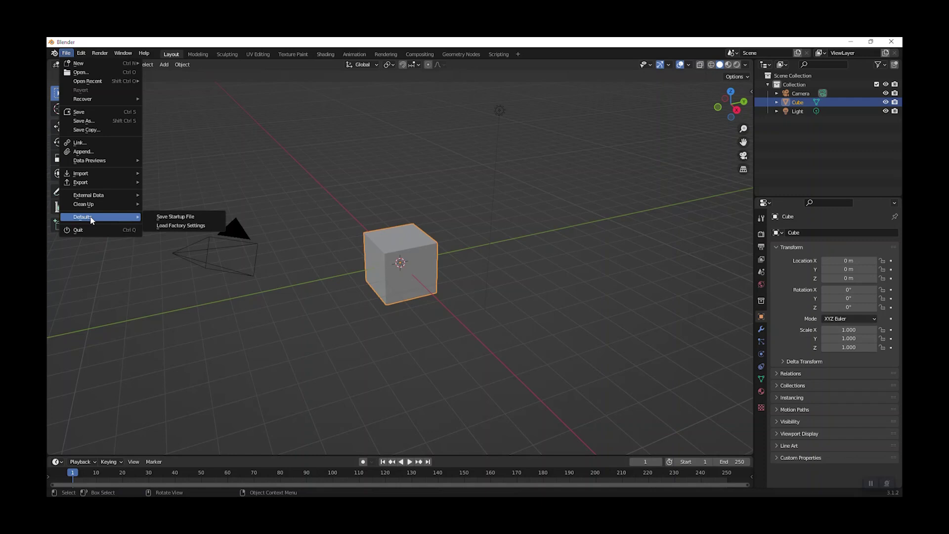
{"action": "left_click", "coordinate": [94, 41]}
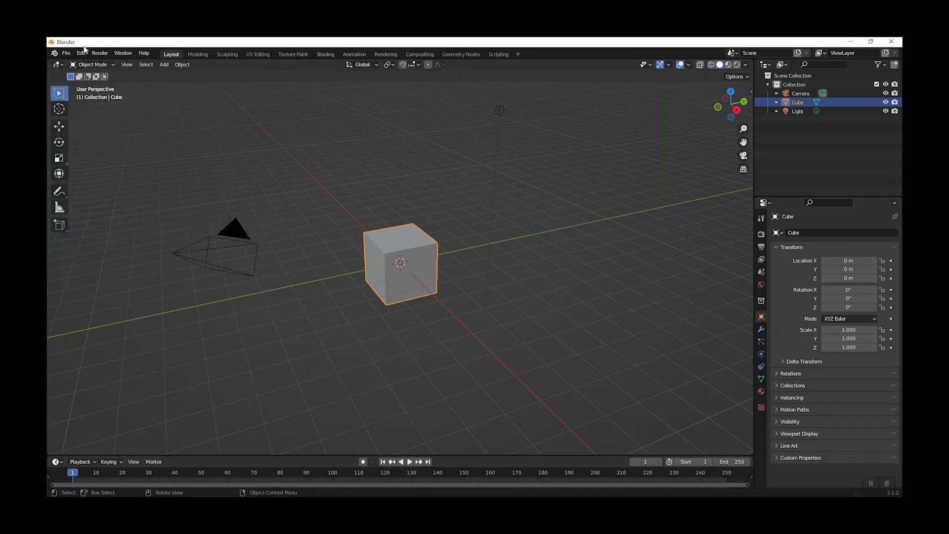
{"action": "left_click", "coordinate": [82, 54]}
{"action": "left_click", "coordinate": [103, 181]}
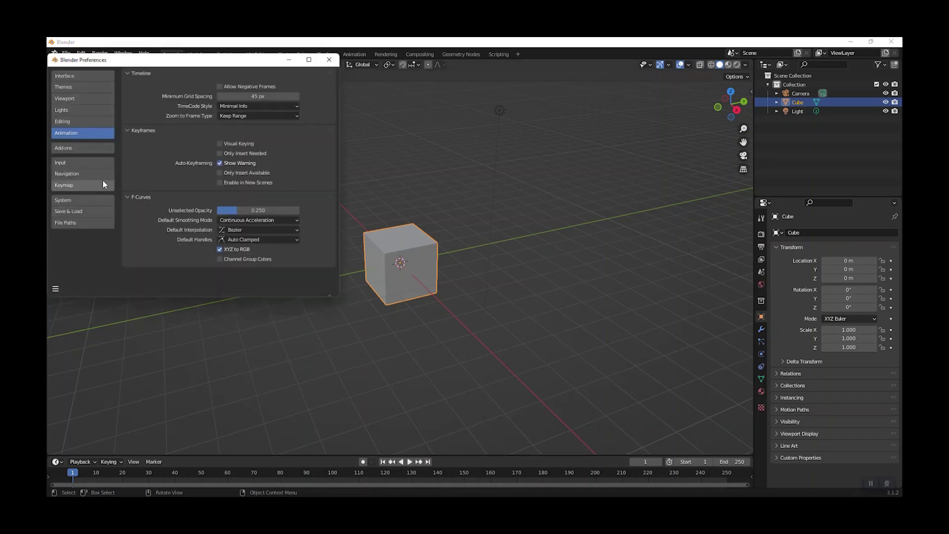
{"action": "left_click", "coordinate": [72, 148]}
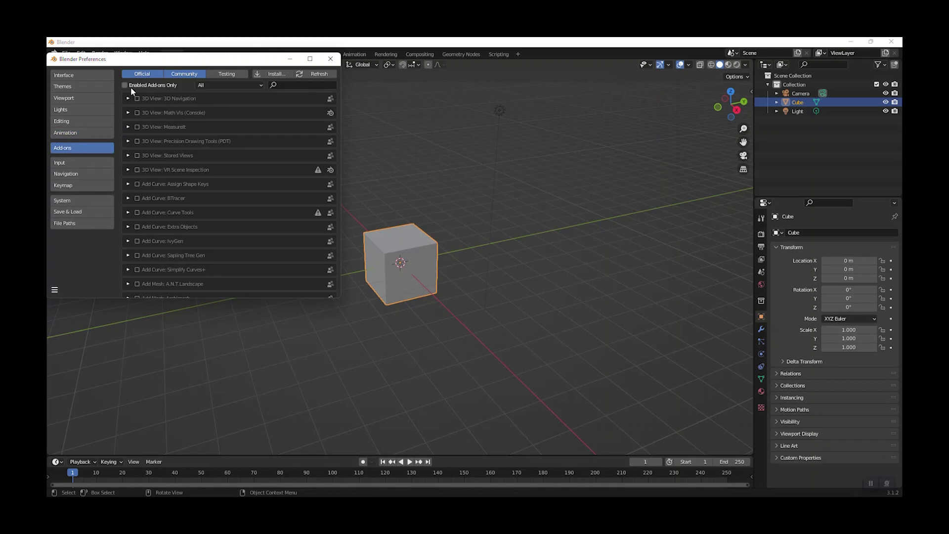
{"action": "left_click", "coordinate": [127, 85]}
{"action": "left_click", "coordinate": [128, 114]}
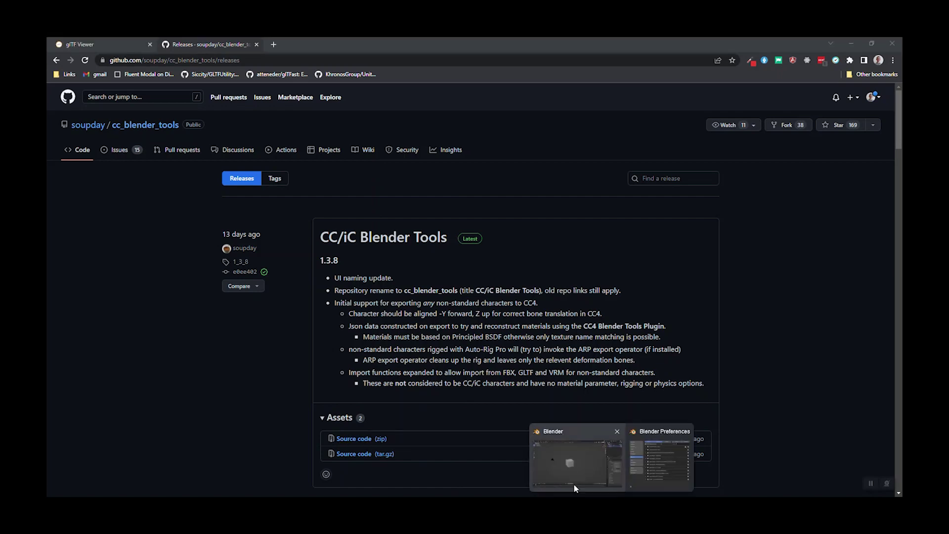
Step: After reviewing the CC/iC Blender Tools 1.3.8 release notes, return to Blender
{"action": "left_click", "coordinate": [688, 467]}
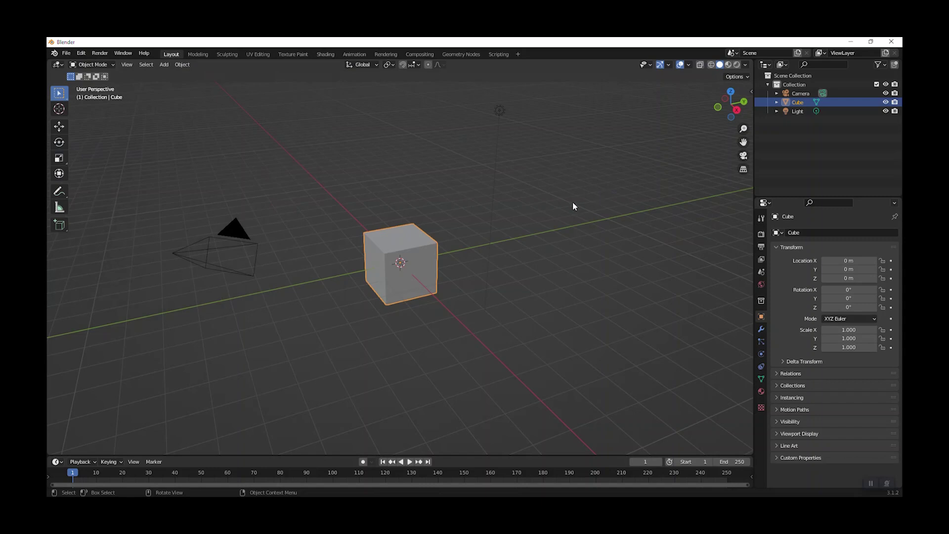
Step: Use CC/iC Pipeline Import Character to select C:\MyWorkspace\iClone\animation-tests\test5\cc4-export-to-blender.Fbx
{"action": "key", "text": "n"}
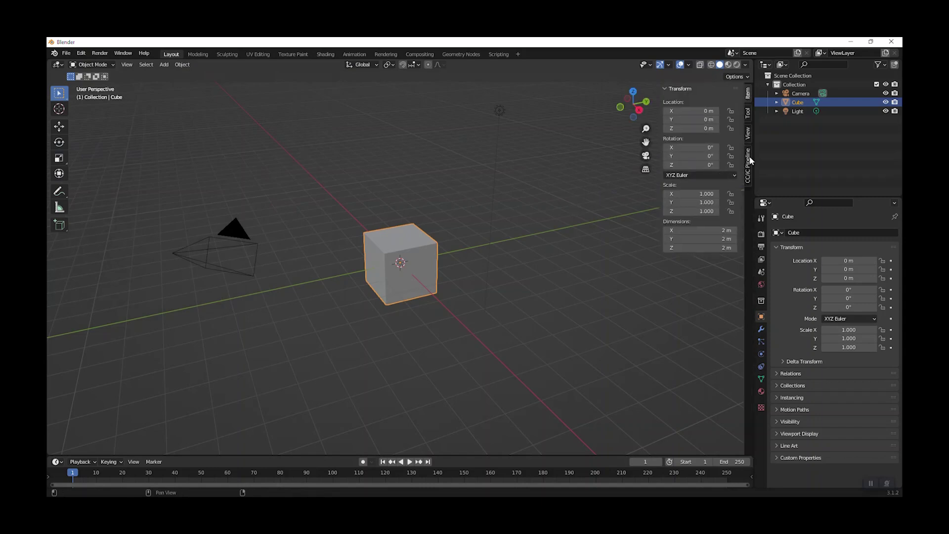
{"action": "left_click", "coordinate": [748, 171]}
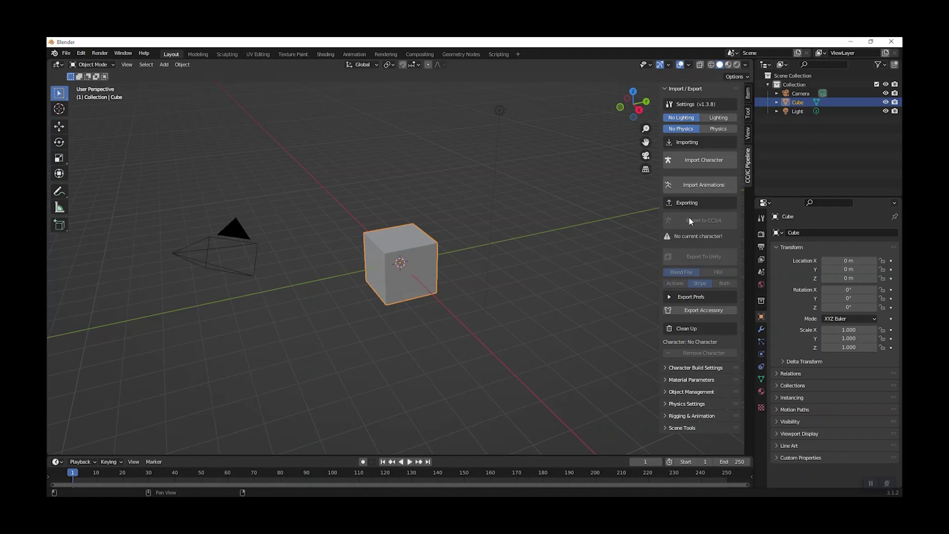
{"action": "left_click", "coordinate": [708, 163]}
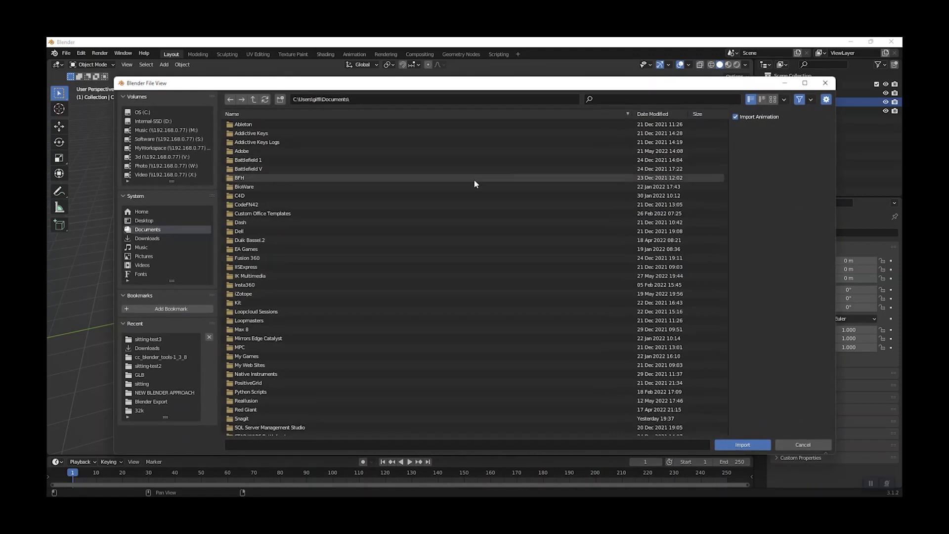
{"action": "left_click", "coordinate": [147, 111]}
{"action": "double_click", "coordinate": [249, 178]}
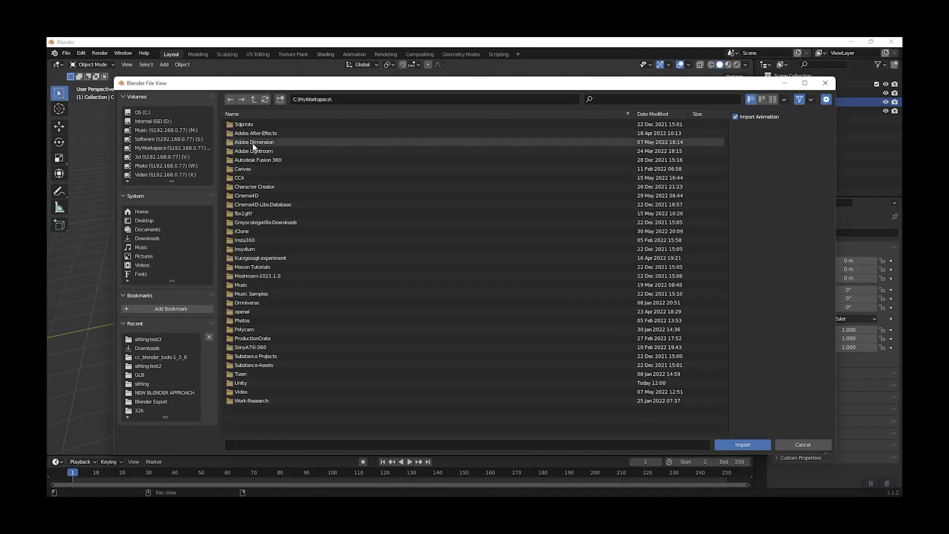
{"action": "double_click", "coordinate": [243, 231]}
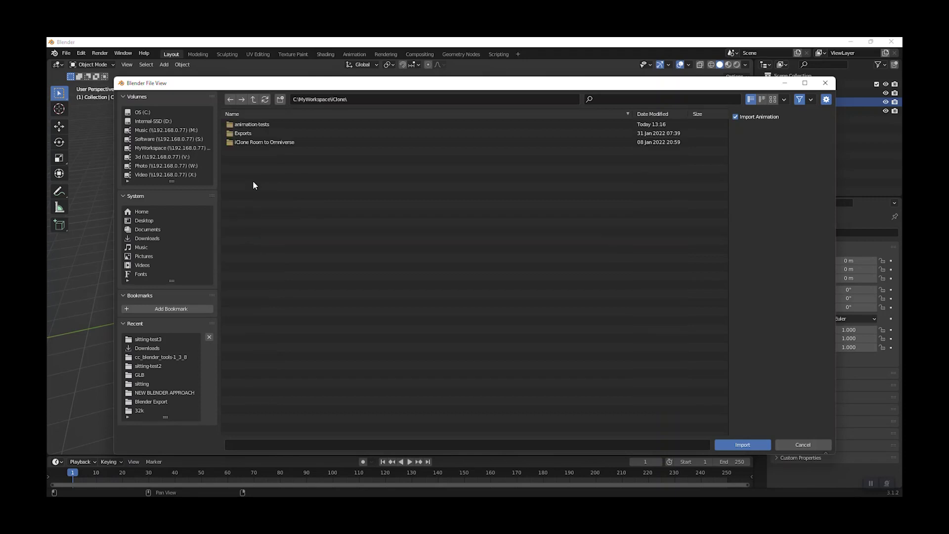
{"action": "double_click", "coordinate": [243, 124]}
{"action": "double_click", "coordinate": [236, 159]}
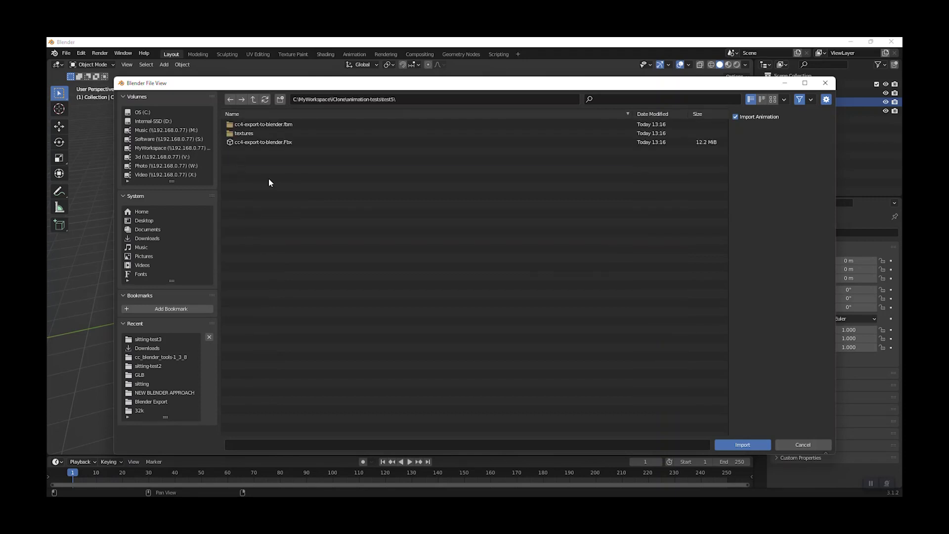
{"action": "left_click", "coordinate": [257, 143]}
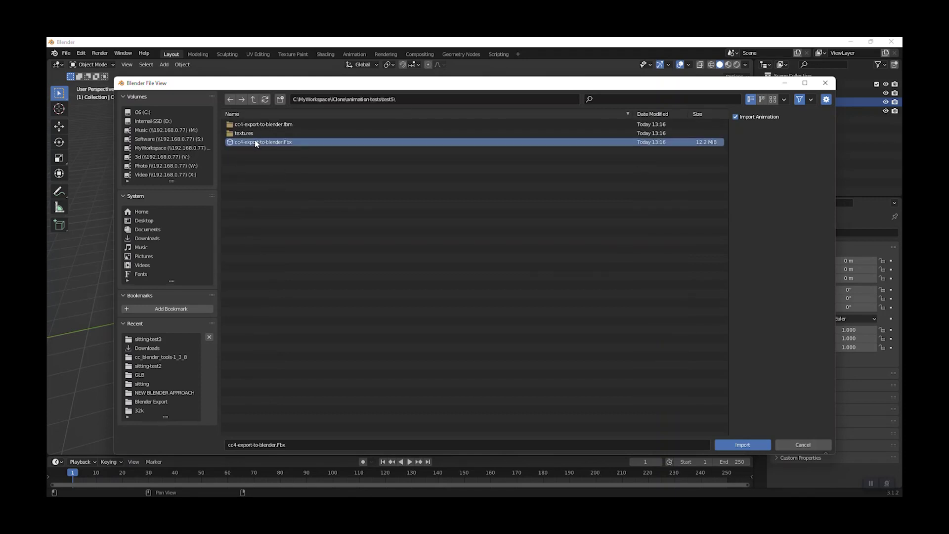
Step: Import cc4-export-to-blender.Fbx, delete the default cube, and recentre the view on the character
{"action": "left_click", "coordinate": [753, 446]}
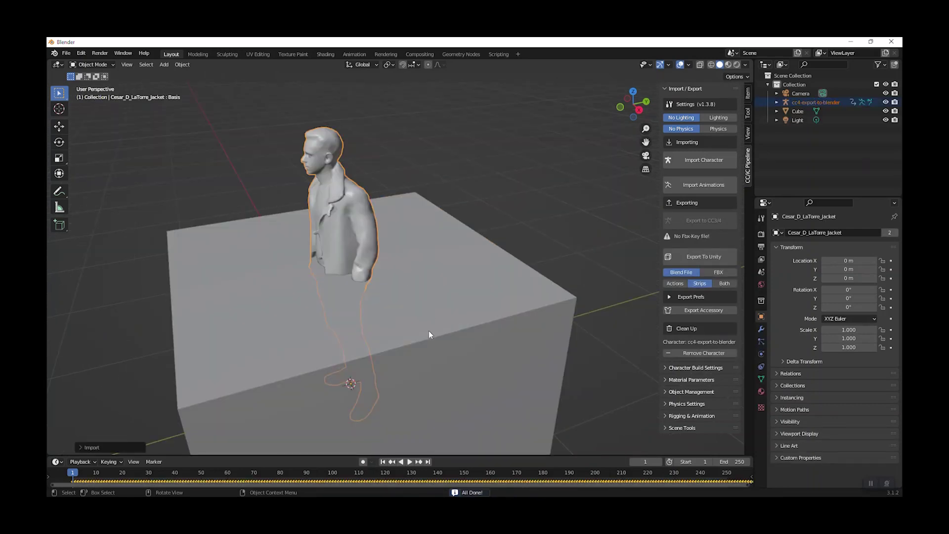
{"action": "left_click", "coordinate": [429, 330]}
{"action": "key", "text": "Delete"}
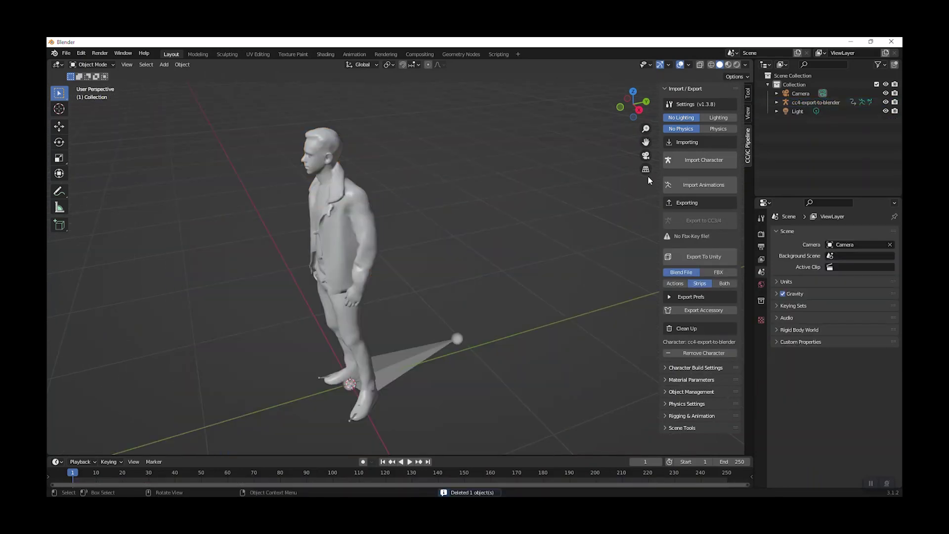
{"action": "left_click_drag", "start_coordinate": [646, 142], "coordinate": [397, 262]}
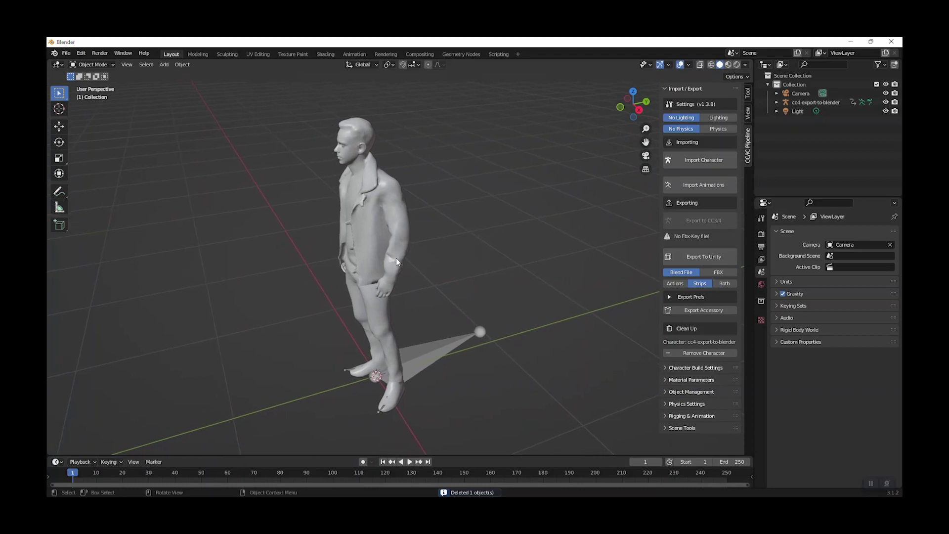
Step: Switch the viewport to Material Preview shading and orbit to face the character's front
{"action": "left_click", "coordinate": [729, 65]}
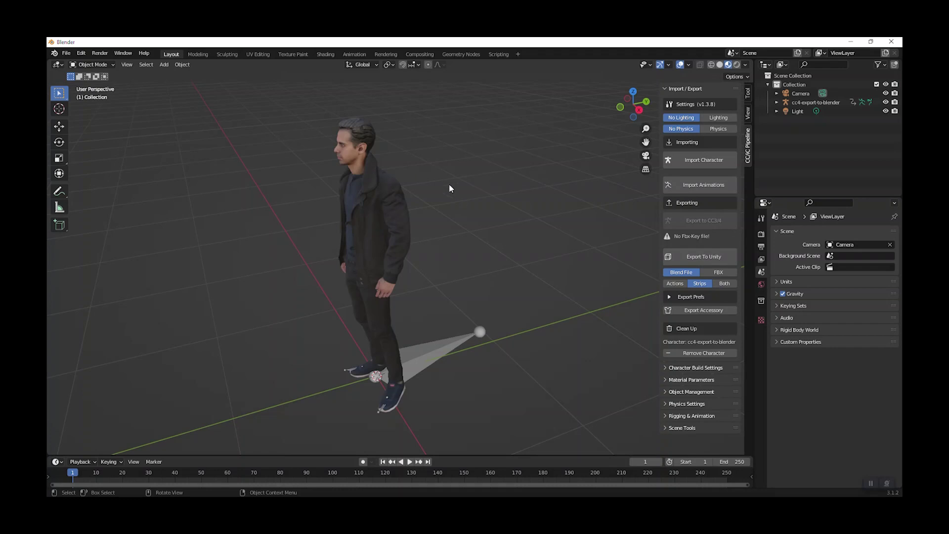
{"action": "middle_click_drag", "start_coordinate": [440, 176], "coordinate": [510, 186]}
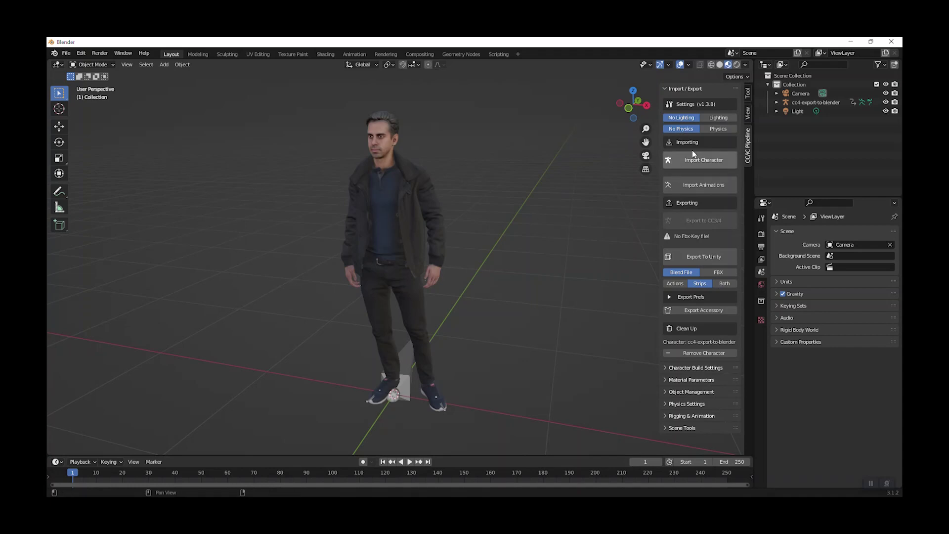
Step: Set the scene end frame to 400, replay the stand-to-sit animation, and rewind to frame 1
{"action": "left_click", "coordinate": [410, 462]}
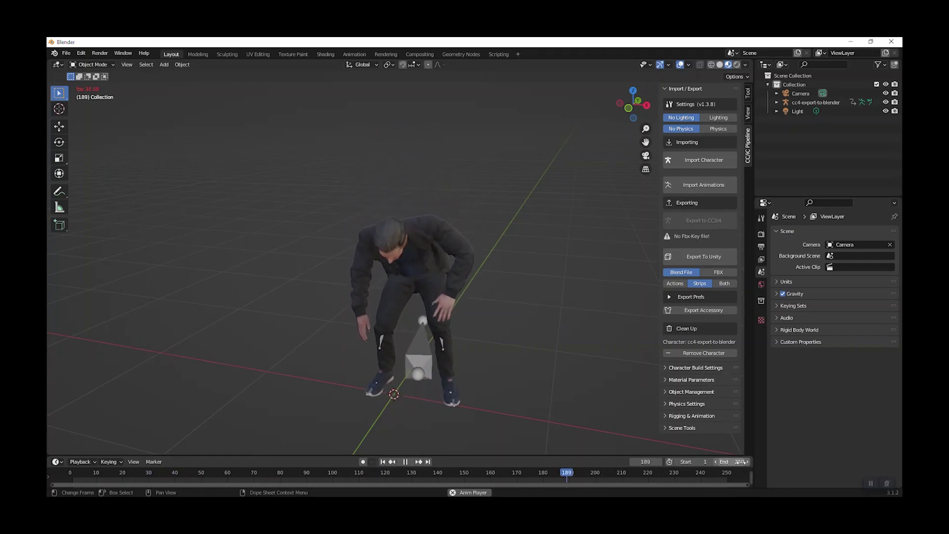
{"action": "left_click", "coordinate": [408, 463]}
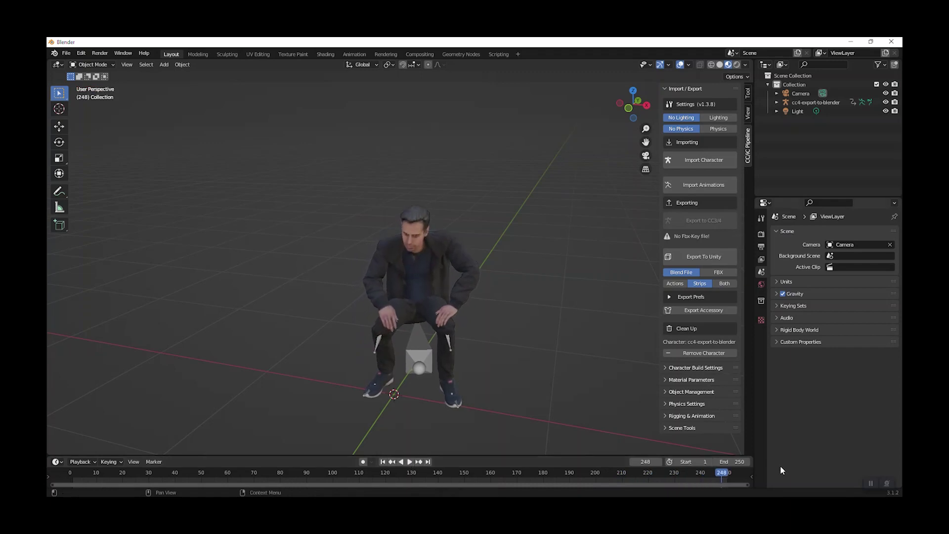
{"action": "key", "text": "Return"}
{"action": "left_click", "coordinate": [408, 462]}
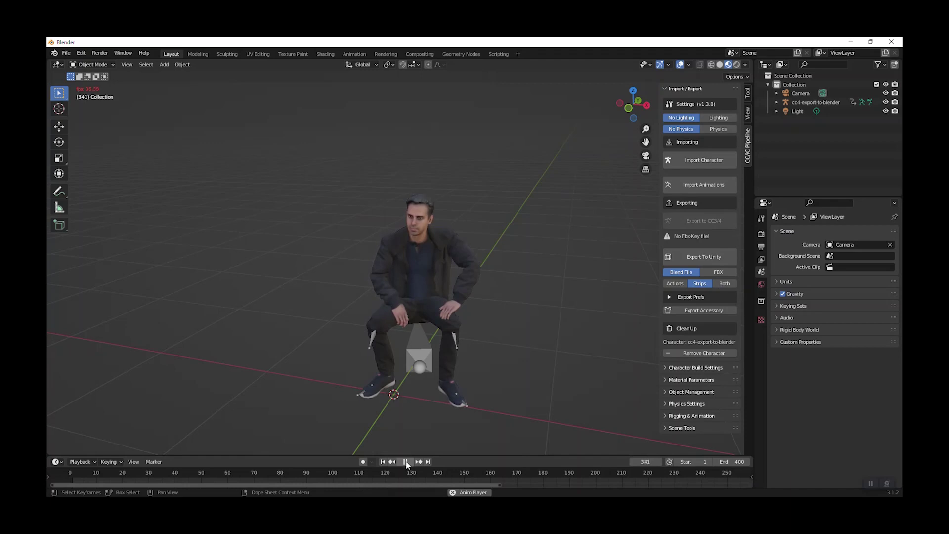
{"action": "left_click", "coordinate": [407, 462]}
{"action": "left_click", "coordinate": [383, 462]}
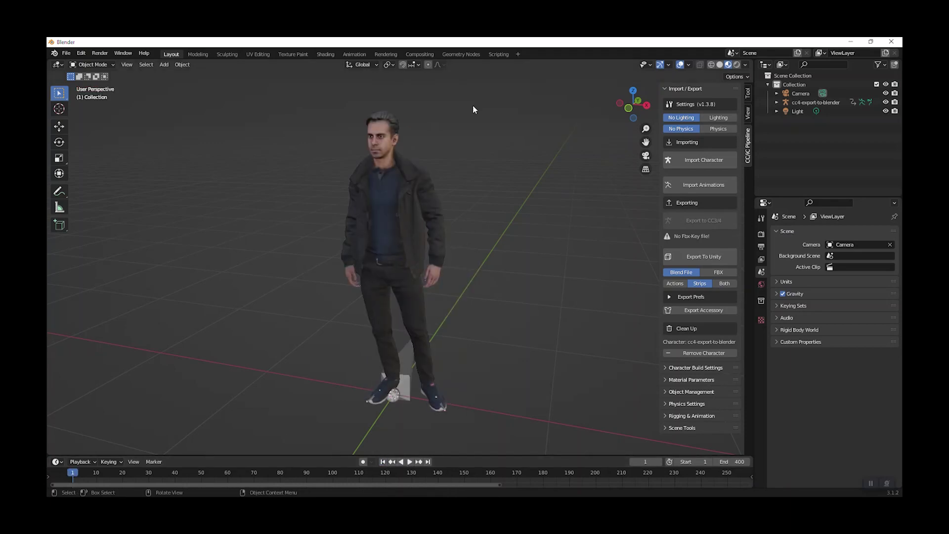
Step: Select the imported character and set its X, Y and Z scale to 1
{"action": "left_click", "coordinate": [807, 103]}
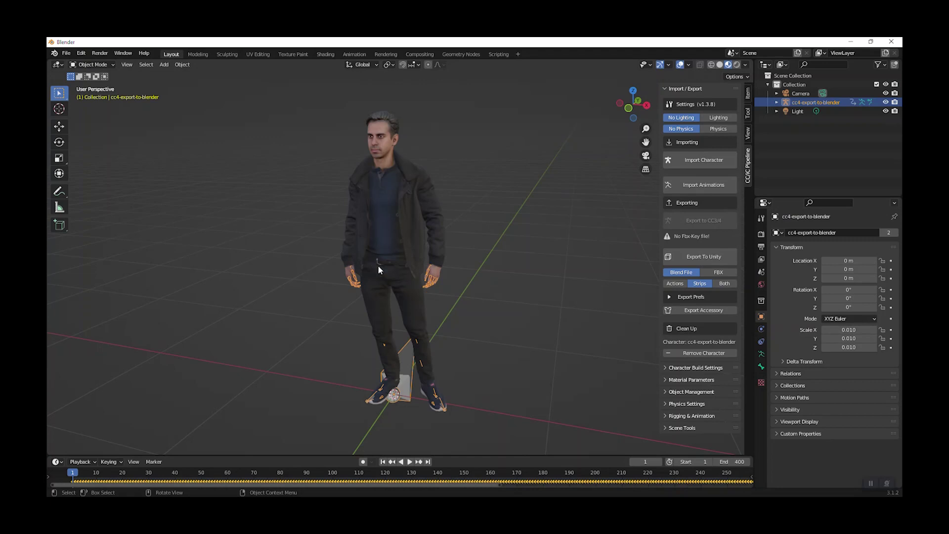
{"action": "left_click", "coordinate": [873, 330]}
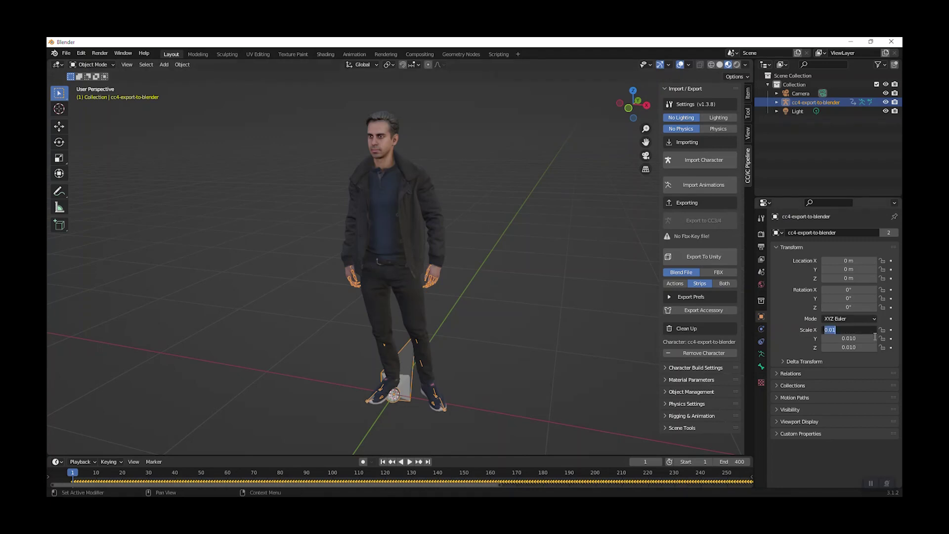
{"action": "type", "text": "1"}
{"action": "key", "text": "Return"}
{"action": "left_click", "coordinate": [850, 347]}
{"action": "type", "text": "1"}
{"action": "key", "text": "Return"}
{"action": "left_click", "coordinate": [849, 339]}
{"action": "type", "text": "1"}
{"action": "key", "text": "Return"}
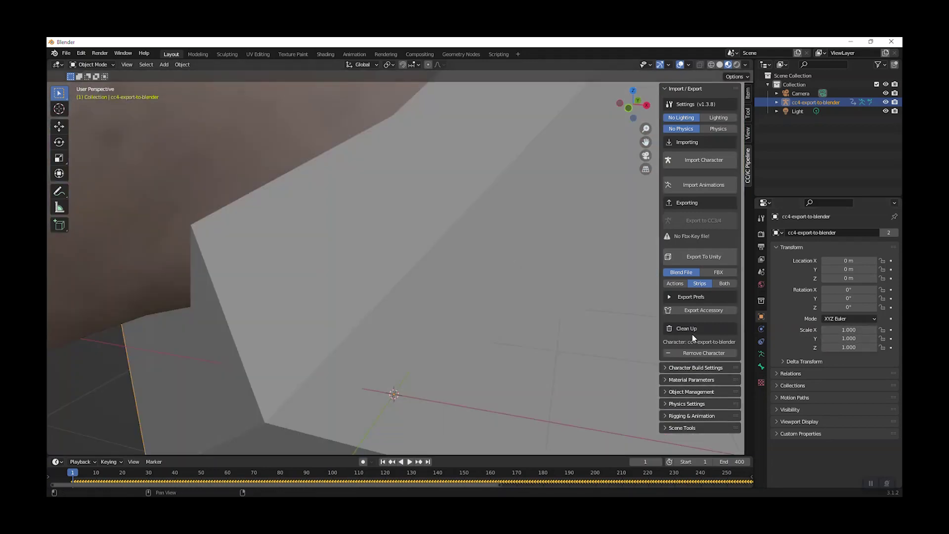
Step: Zoom and pan the viewport so the rescaled character is fully visible and centred
{"action": "scroll", "coordinate": [409, 227], "scroll_direction": "down", "scroll_amount": 10}
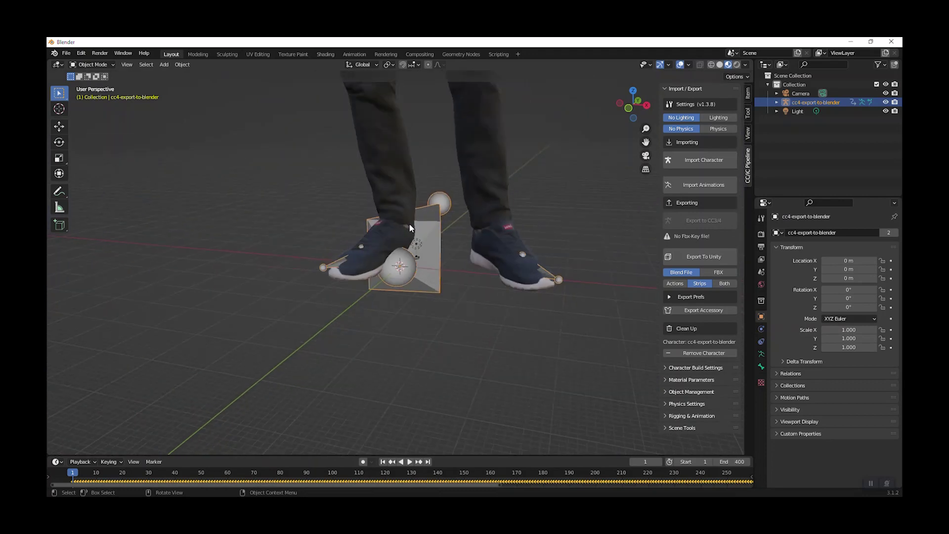
{"action": "scroll", "coordinate": [408, 224], "scroll_direction": "down", "scroll_amount": 5}
{"action": "left_click_drag", "start_coordinate": [647, 142], "coordinate": [647, 208]}
{"action": "scroll", "coordinate": [440, 232], "scroll_direction": "up", "scroll_amount": 3}
{"action": "scroll", "coordinate": [440, 232], "scroll_direction": "up", "scroll_amount": 1}
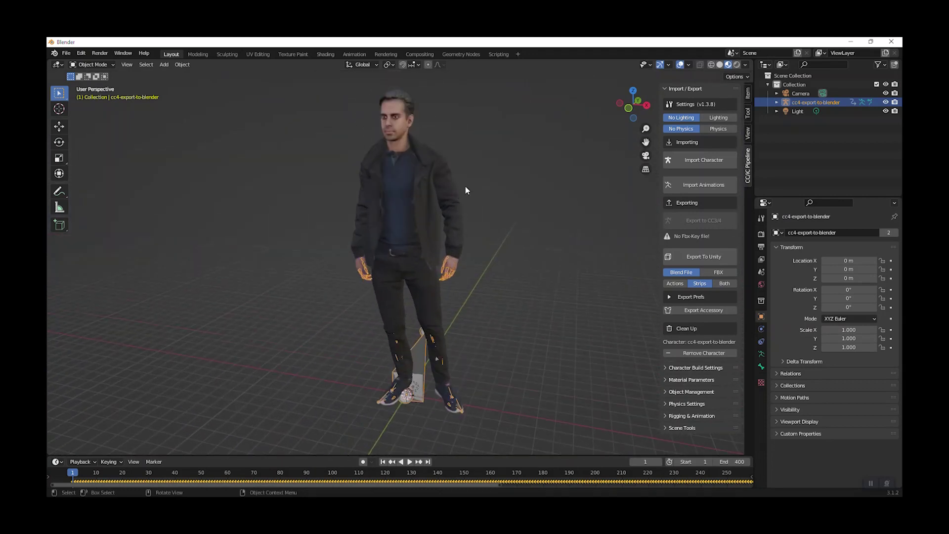
{"action": "left_click_drag", "start_coordinate": [651, 142], "coordinate": [648, 157]}
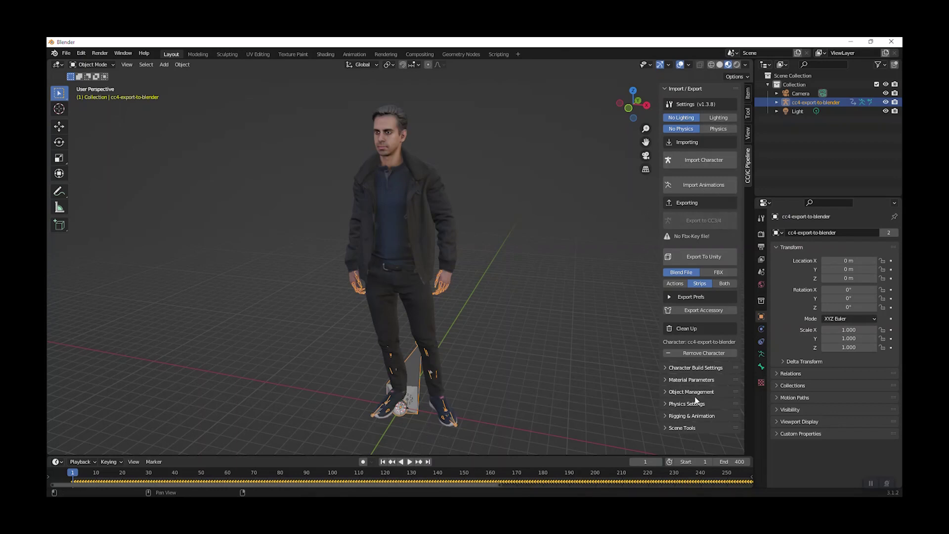
Step: Set Character Build Settings to Basic and run Rebuild Basic Materials on the character
{"action": "left_click", "coordinate": [666, 372]}
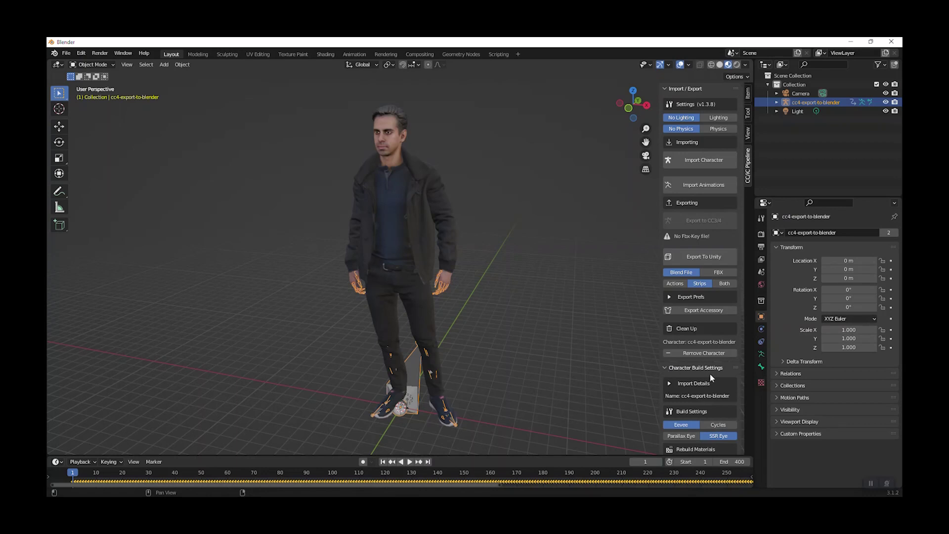
{"action": "scroll", "coordinate": [710, 373], "scroll_direction": "down", "scroll_amount": 6}
{"action": "scroll", "coordinate": [705, 369], "scroll_direction": "down", "scroll_amount": 3}
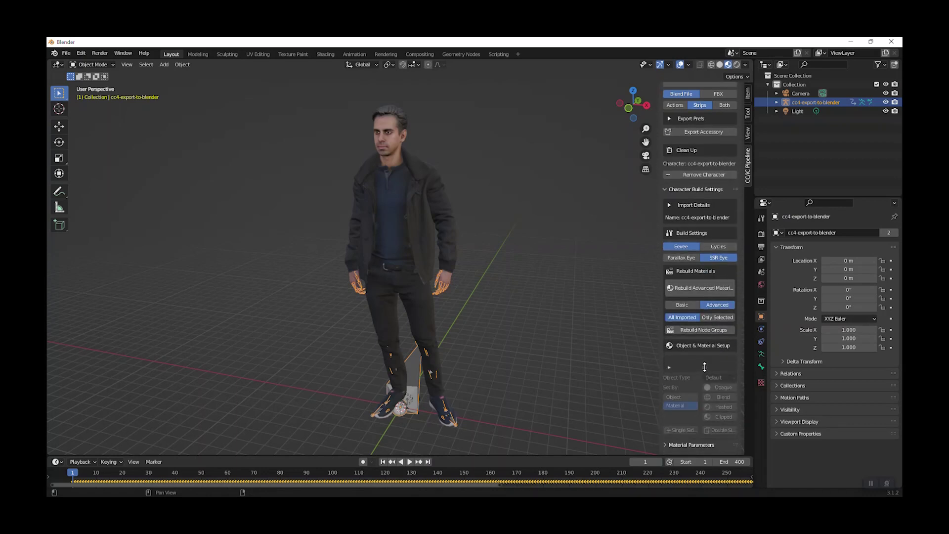
{"action": "left_click", "coordinate": [682, 305]}
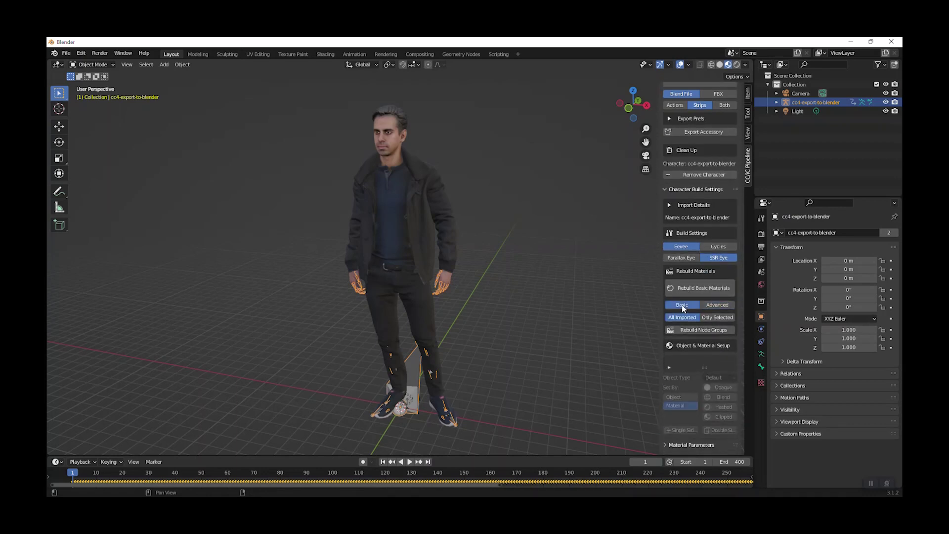
{"action": "left_click", "coordinate": [697, 292]}
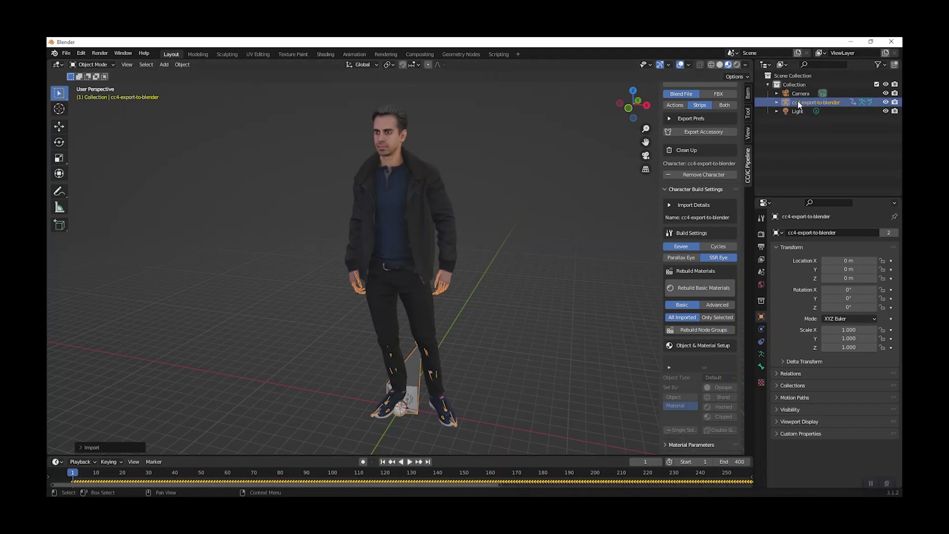
Step: Start a glTF 2.0 export from the File > Export menu
{"action": "left_click", "coordinate": [63, 57]}
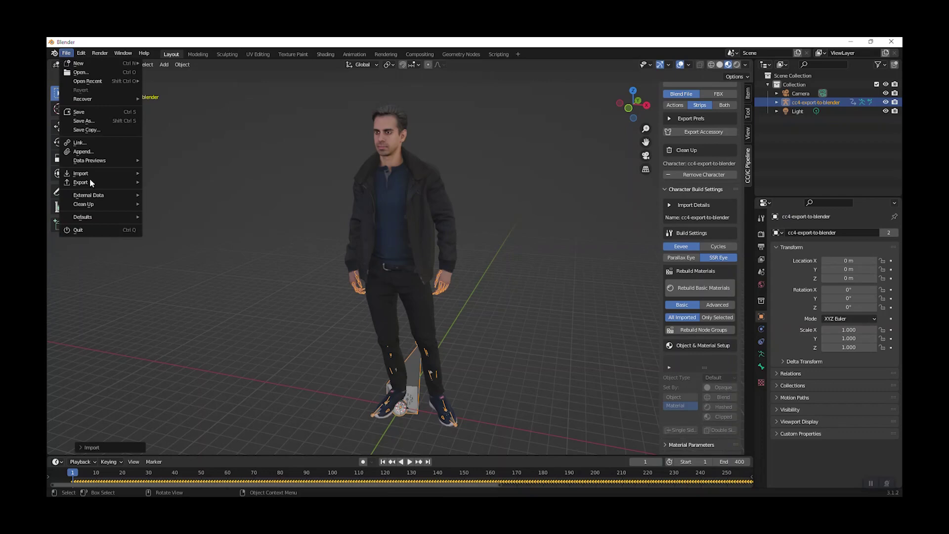
{"action": "mouse_move", "coordinate": [91, 183]}
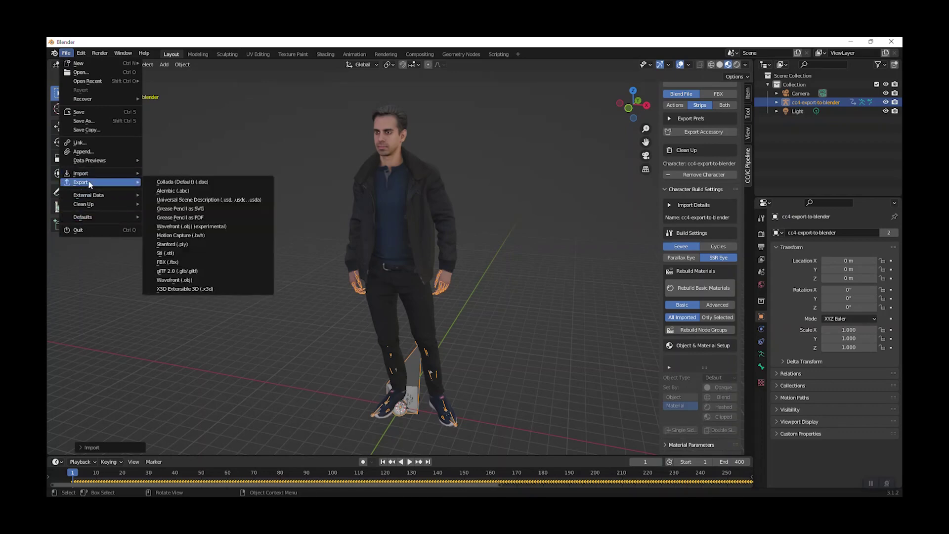
{"action": "left_click", "coordinate": [203, 271]}
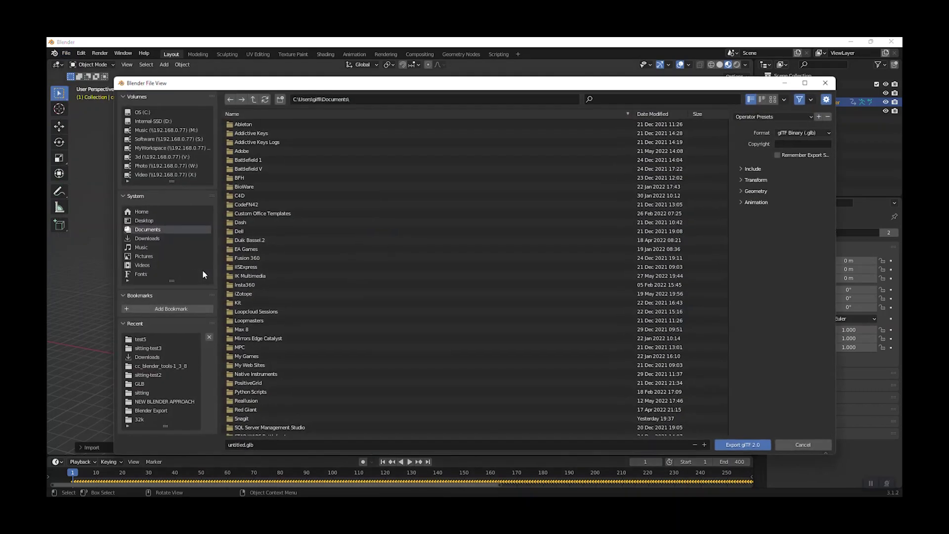
Step: Browse the export file browser to C:\MyWorkspace\iClone\animation-tests\test5
{"action": "left_click", "coordinate": [148, 113]}
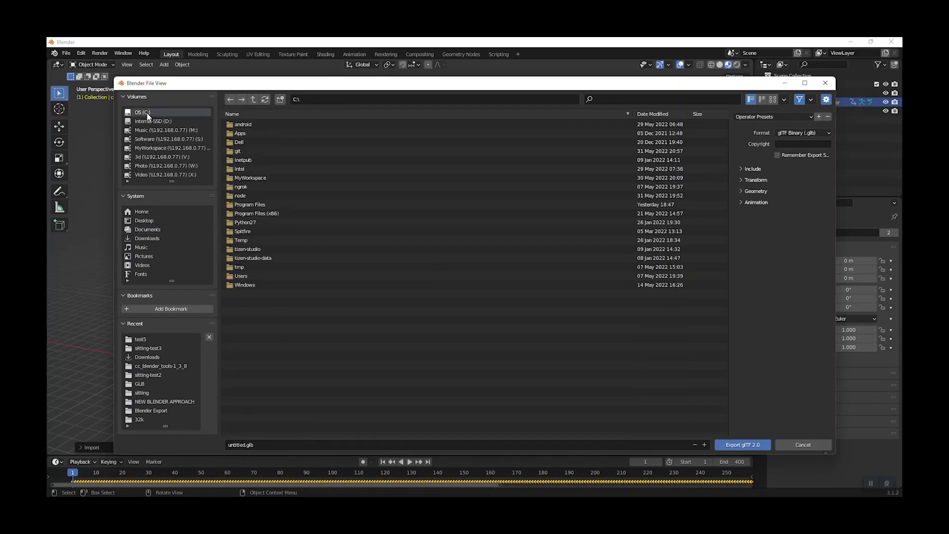
{"action": "double_click", "coordinate": [259, 175]}
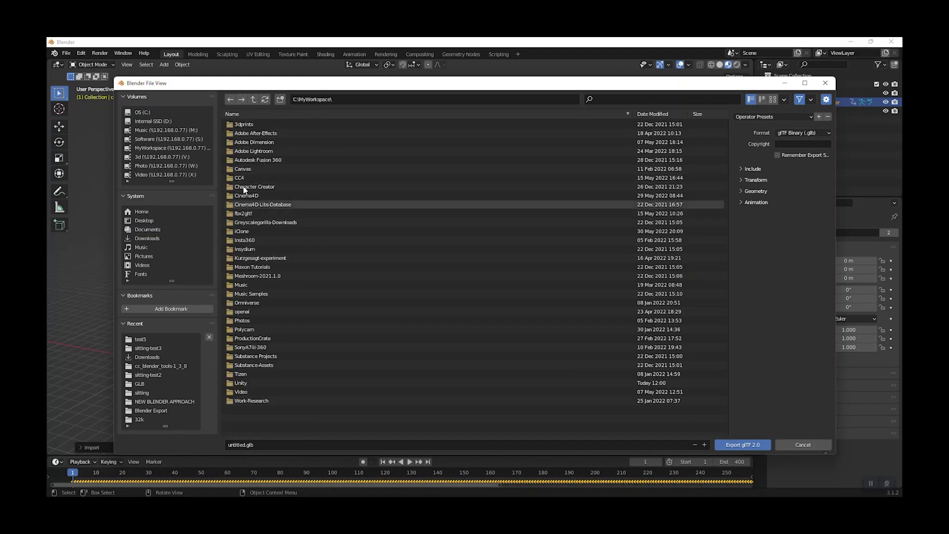
{"action": "double_click", "coordinate": [242, 231]}
{"action": "double_click", "coordinate": [247, 124]}
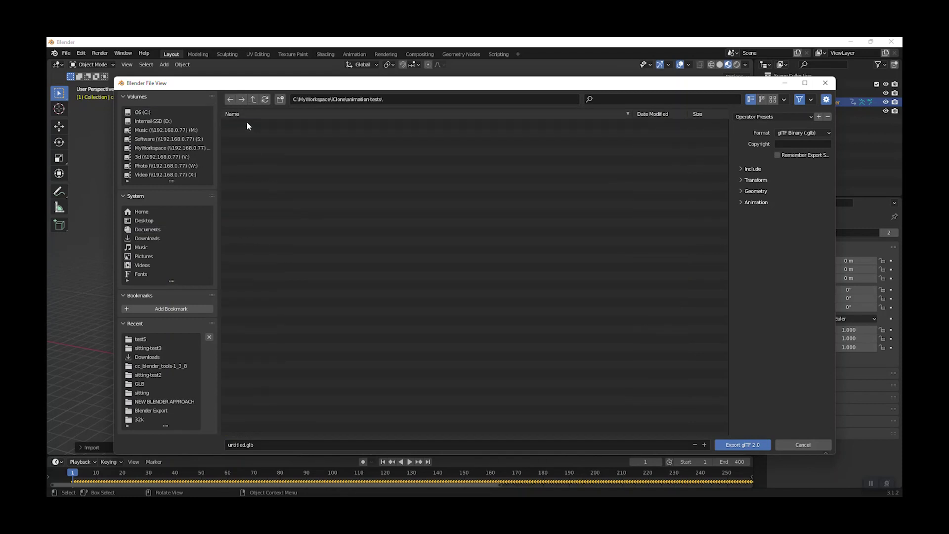
{"action": "double_click", "coordinate": [237, 159]}
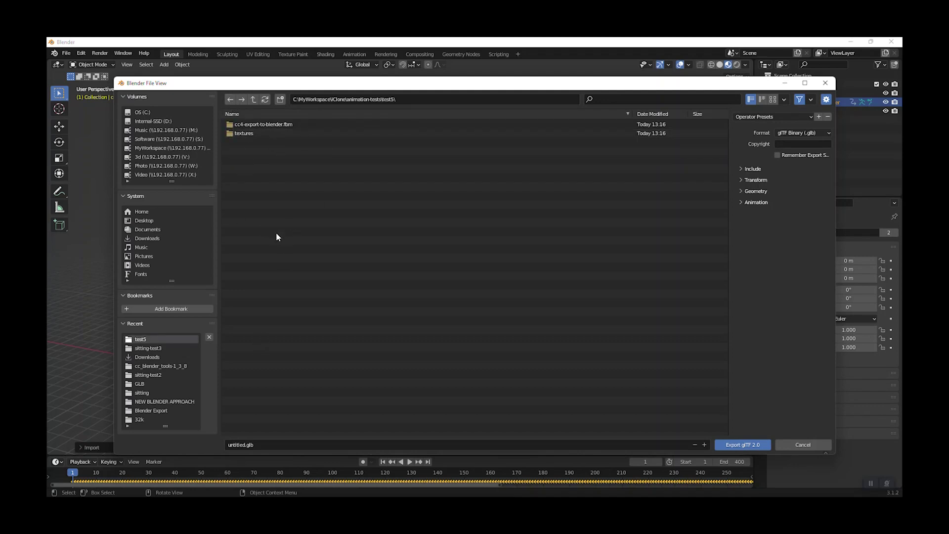
Step: Name the export file export-from-blender.glb
{"action": "left_click", "coordinate": [282, 442]}
{"action": "type", "text": "export-from-blender"}
{"action": "key", "text": "Return"}
Step: Expand the Include, Transform, Geometry, Animation, Shape Keys and Skinning panels to check the settings
{"action": "left_click", "coordinate": [743, 202]}
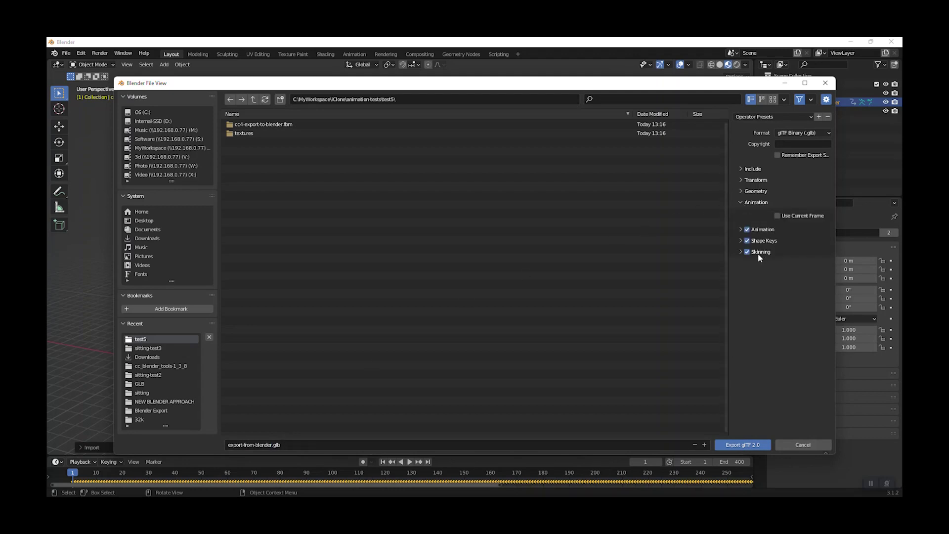
{"action": "left_click", "coordinate": [743, 191]}
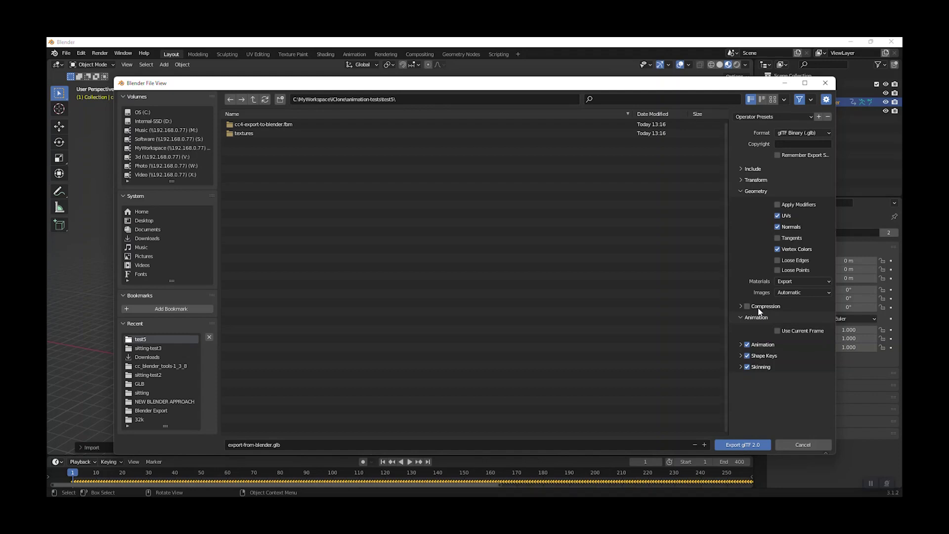
{"action": "left_click", "coordinate": [743, 179]}
{"action": "left_click", "coordinate": [742, 170]}
{"action": "scroll", "coordinate": [757, 324], "scroll_direction": "down", "scroll_amount": 1}
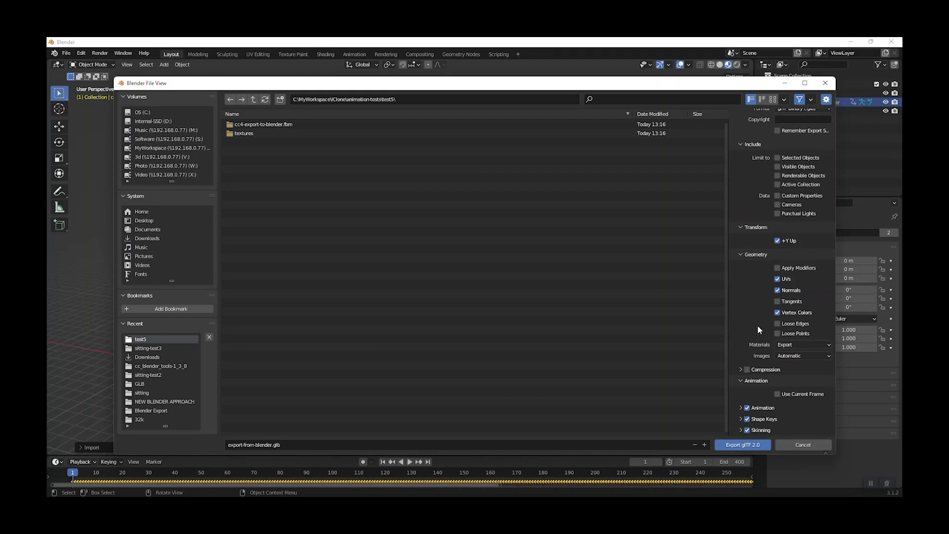
{"action": "left_click", "coordinate": [740, 408]}
{"action": "scroll", "coordinate": [742, 385], "scroll_direction": "down", "scroll_amount": 2}
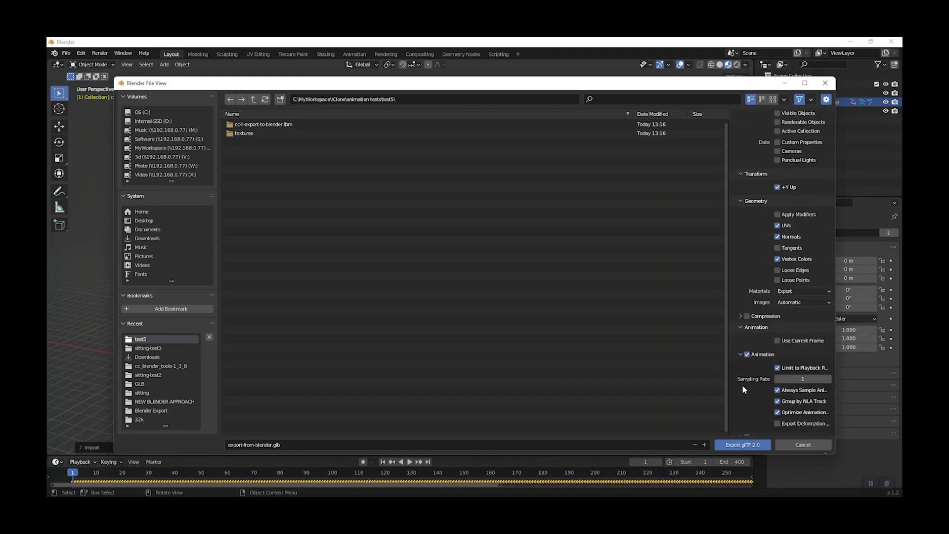
{"action": "scroll", "coordinate": [743, 384], "scroll_direction": "down", "scroll_amount": 1}
{"action": "left_click", "coordinate": [740, 430]}
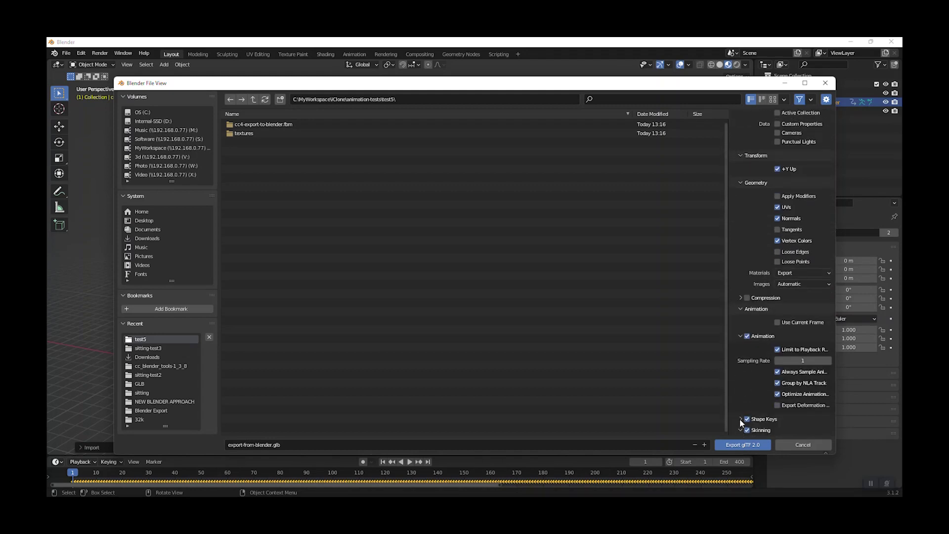
{"action": "left_click", "coordinate": [740, 419]}
{"action": "scroll", "coordinate": [737, 396], "scroll_direction": "down", "scroll_amount": 2}
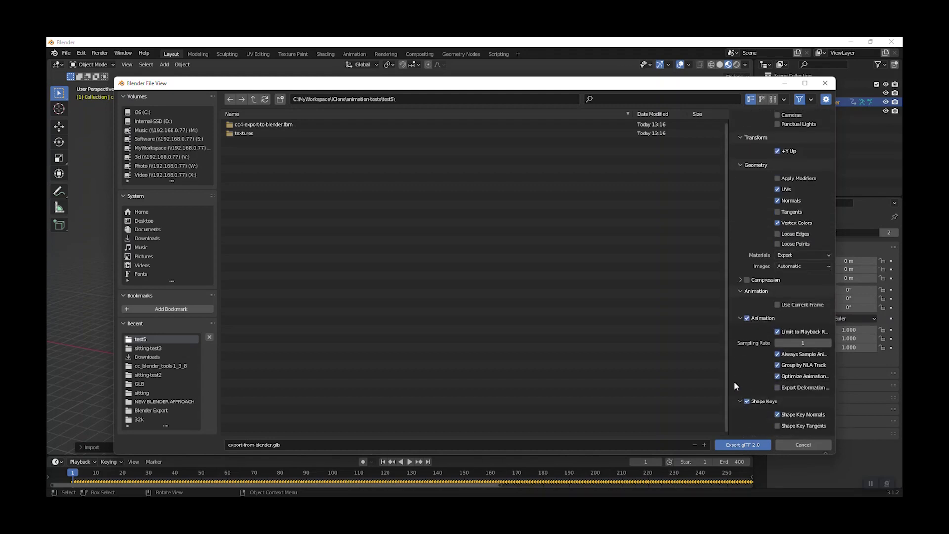
Step: Export the glb and select export-from-blender.glb in File Explorer's test5 folder
{"action": "left_click", "coordinate": [738, 445]}
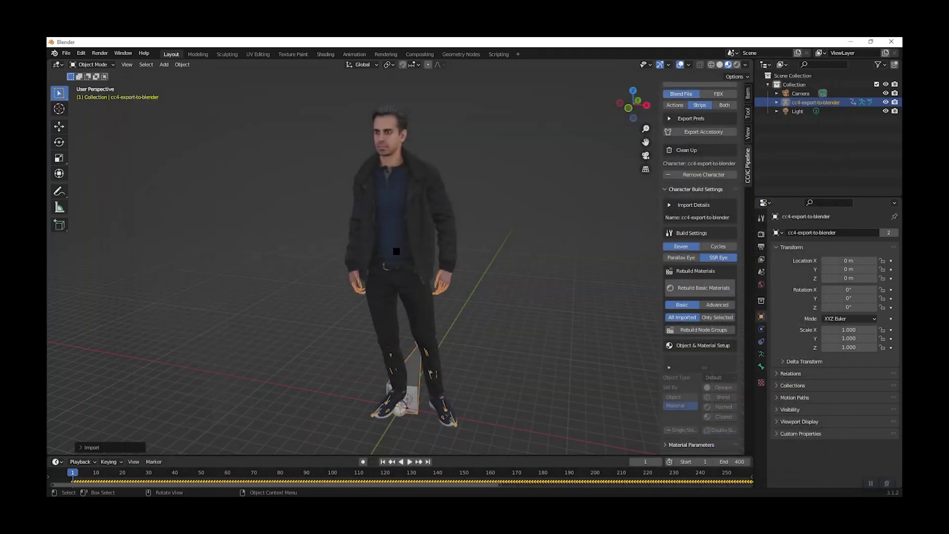
{"action": "key", "text": "alt+Tab"}
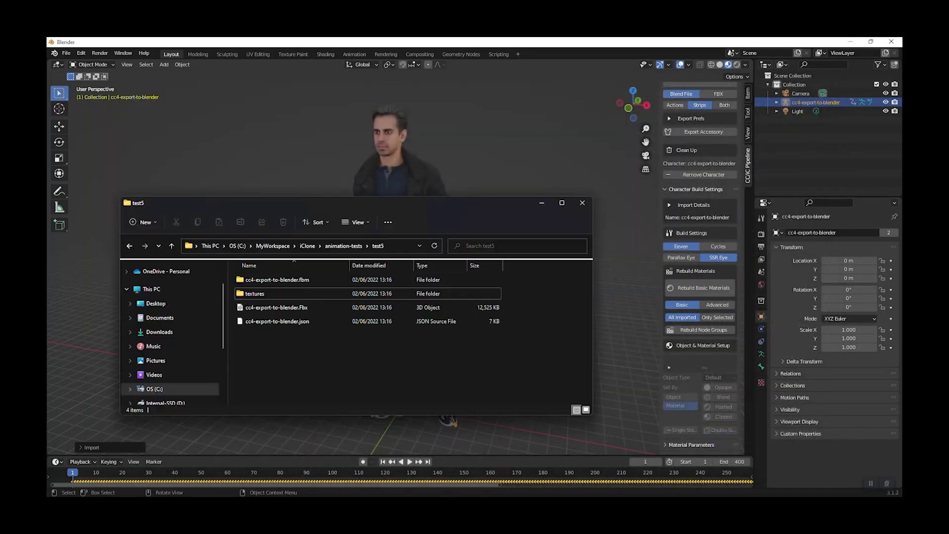
{"action": "left_click", "coordinate": [297, 354]}
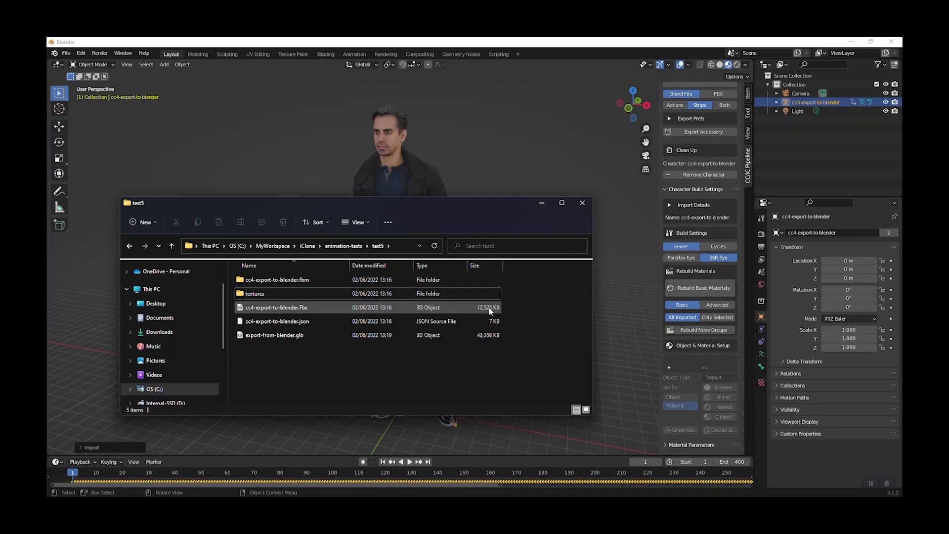
{"action": "left_click", "coordinate": [268, 337]}
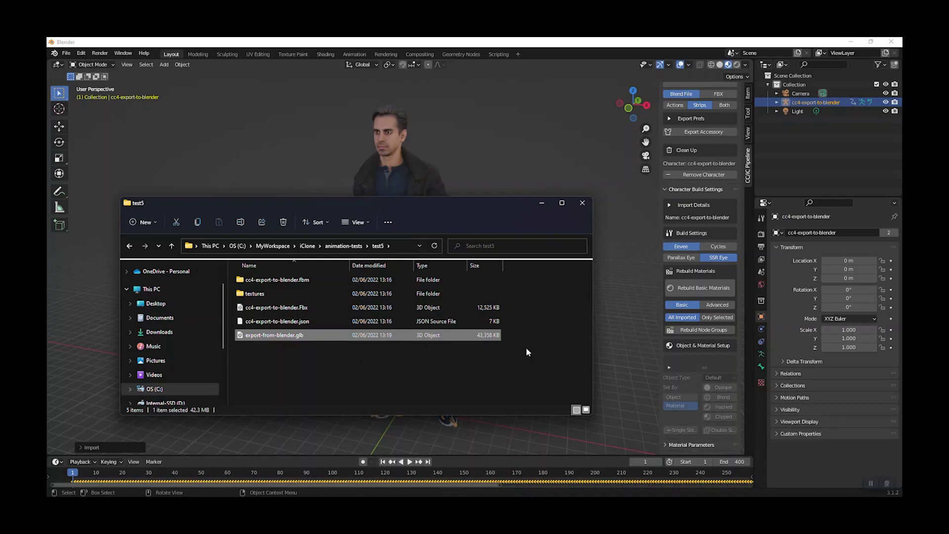
Step: Preview export-from-blender.glb in 3D Viewer, close it, and return to the glTF Viewer tab
{"action": "double_click", "coordinate": [278, 337]}
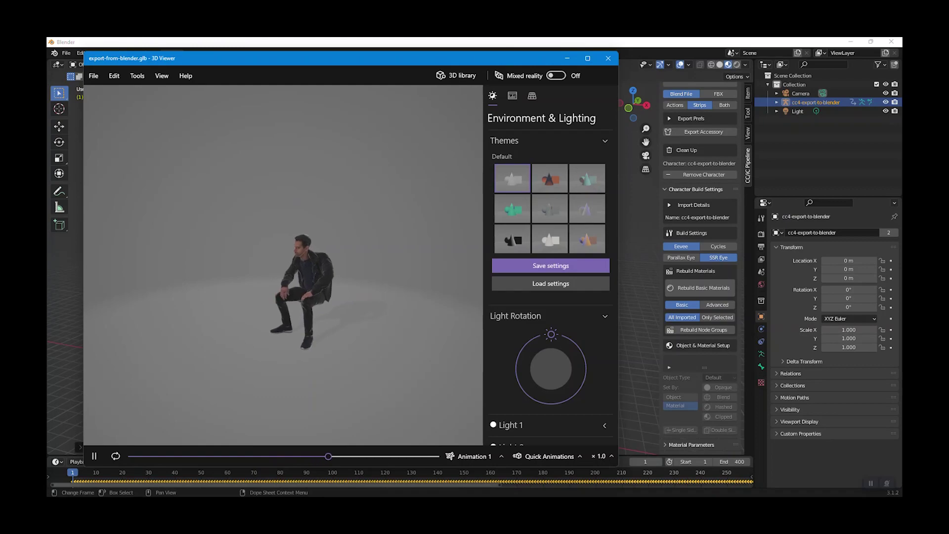
{"action": "left_click", "coordinate": [608, 58]}
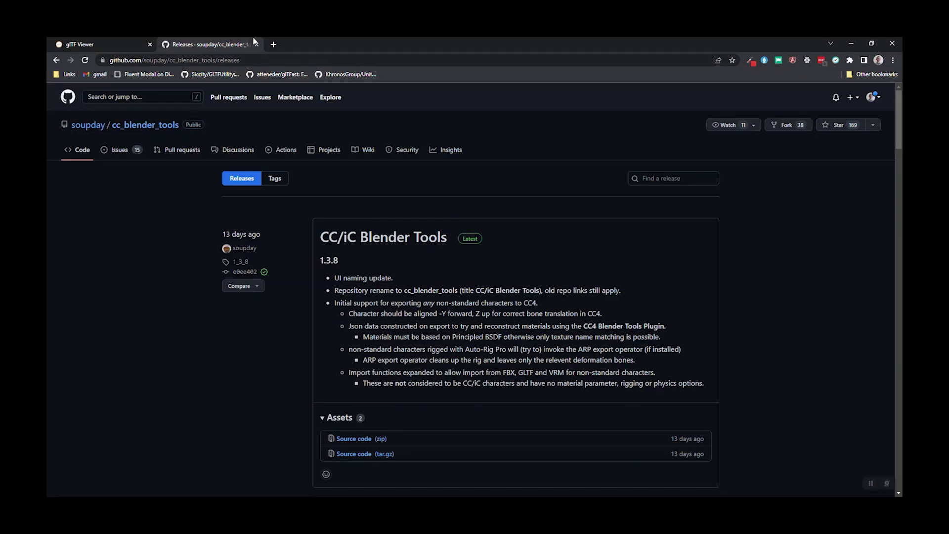
{"action": "left_click", "coordinate": [114, 44]}
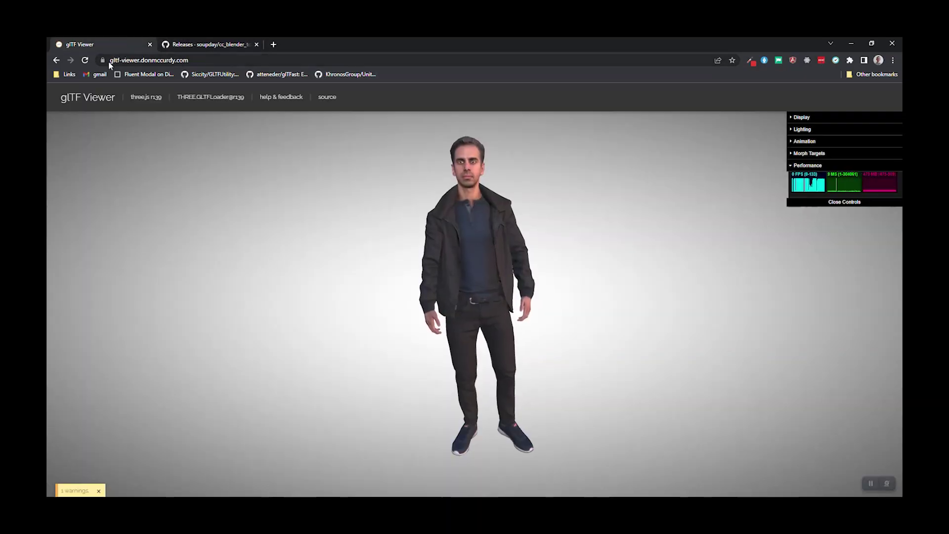
Step: Reload glTF Viewer, drop in export-from-blender.glb, and expand the Performance and Morph Targets panels
{"action": "left_click", "coordinate": [85, 60]}
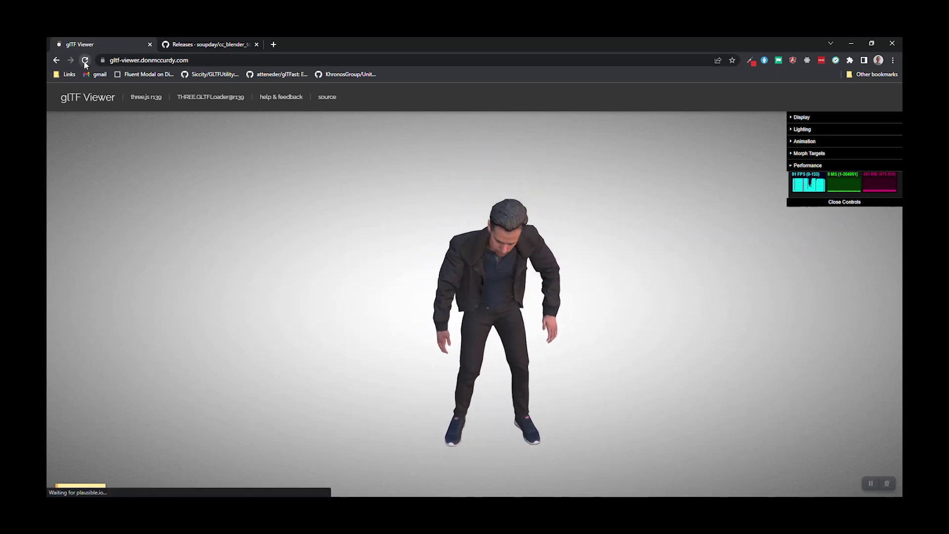
{"action": "key", "text": "alt+Tab"}
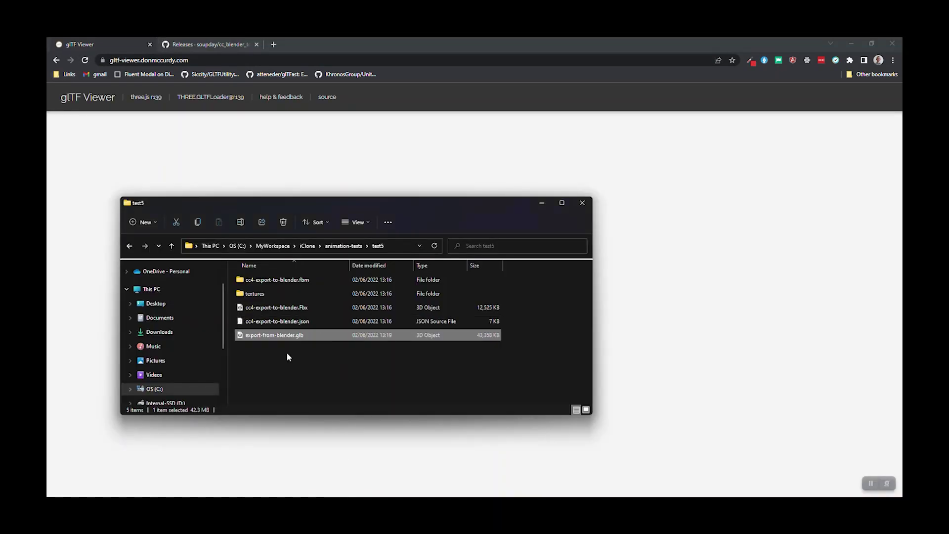
{"action": "left_click_drag", "start_coordinate": [279, 342], "coordinate": [630, 350]}
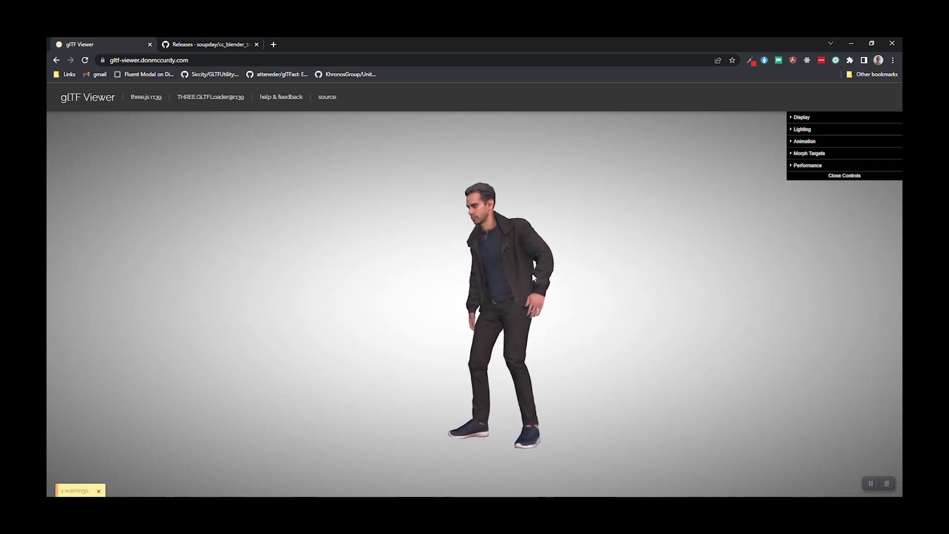
{"action": "left_click", "coordinate": [808, 165]}
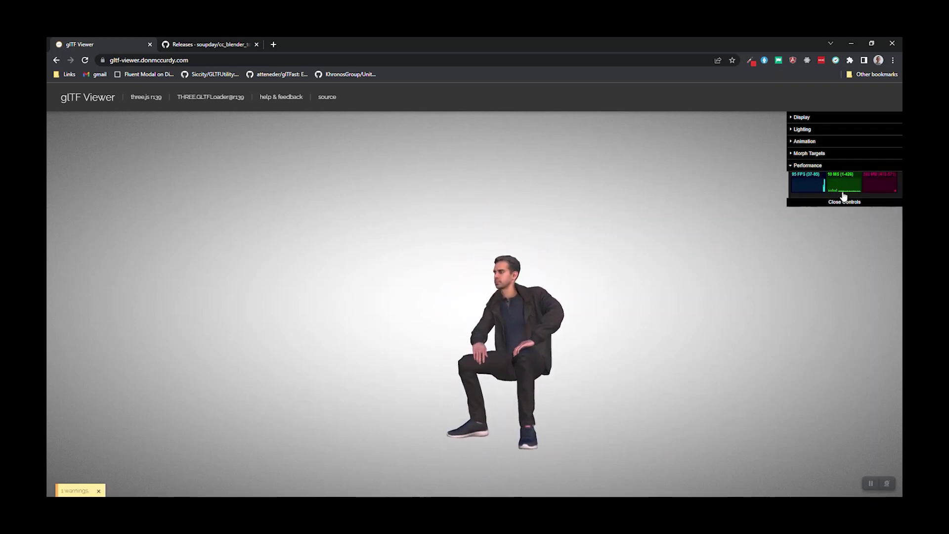
{"action": "left_click", "coordinate": [794, 154]}
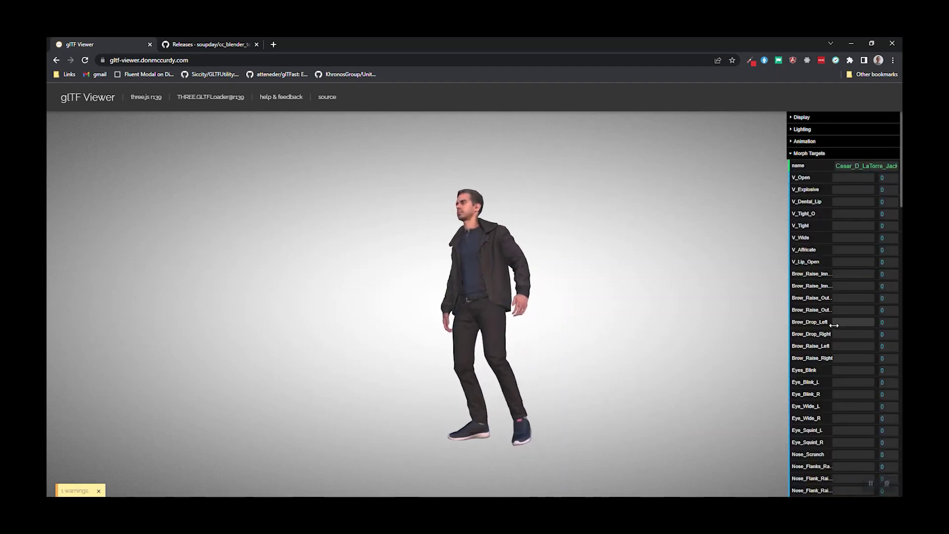
Step: Set the A11/A13 Eye_Look, A14 Eye_Blink and A16/A17 Eye_Squint morph targets to 1
{"action": "scroll", "coordinate": [834, 325], "scroll_direction": "down", "scroll_amount": 10}
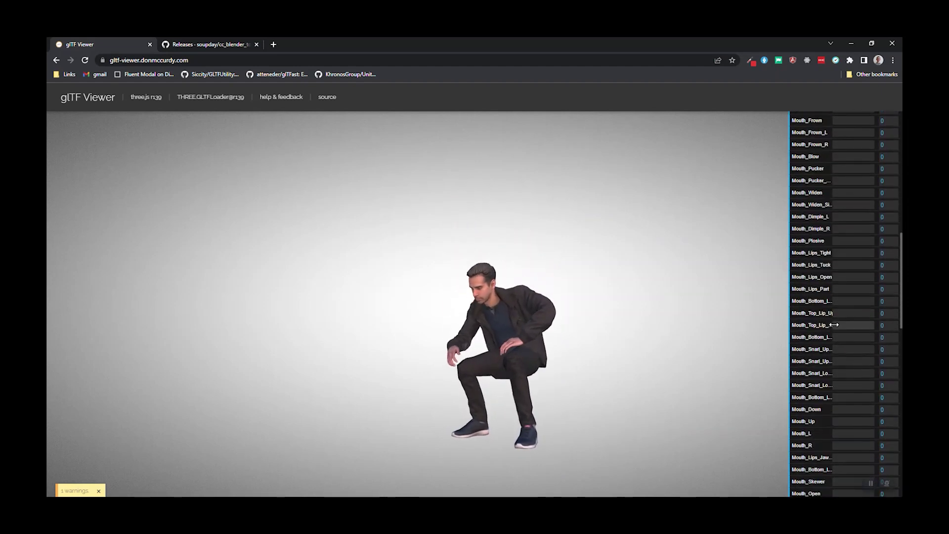
{"action": "scroll", "coordinate": [814, 376], "scroll_direction": "down", "scroll_amount": 15}
{"action": "scroll", "coordinate": [814, 376], "scroll_direction": "up", "scroll_amount": 15}
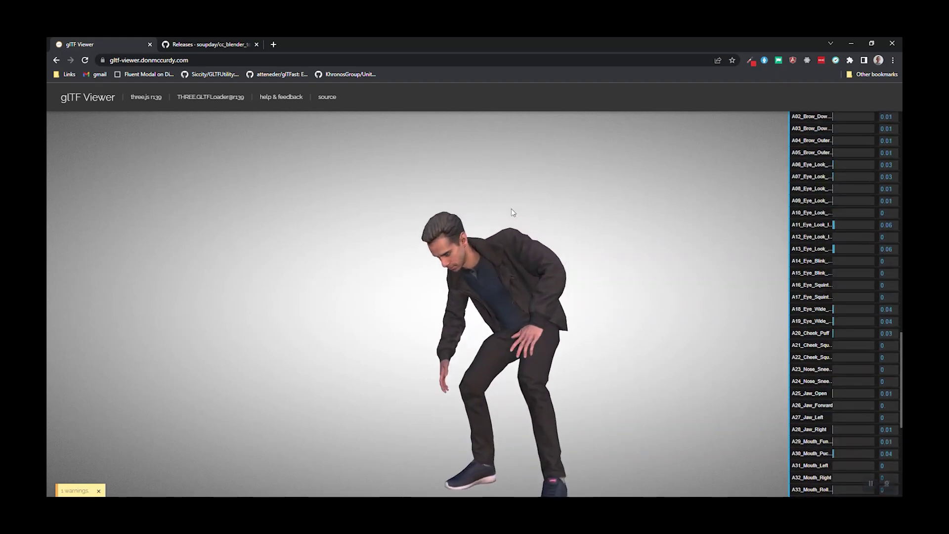
{"action": "left_click_drag", "start_coordinate": [834, 225], "coordinate": [885, 227]}
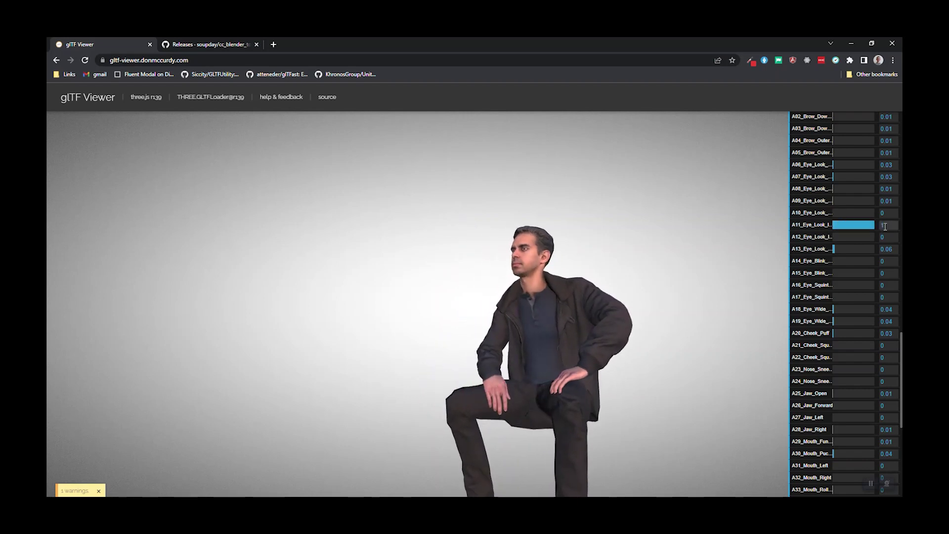
{"action": "mouse_move", "coordinate": [841, 249]}
{"action": "left_mouse_down"}
{"action": "mouse_move", "coordinate": [882, 251]}
{"action": "mouse_move", "coordinate": [833, 249]}
{"action": "left_mouse_up"}
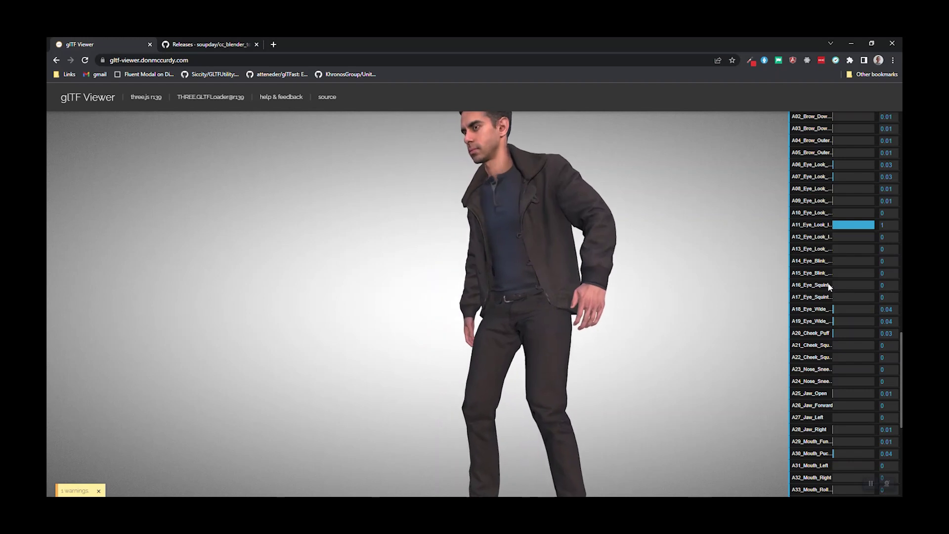
{"action": "left_click_drag", "start_coordinate": [829, 285], "coordinate": [887, 298]}
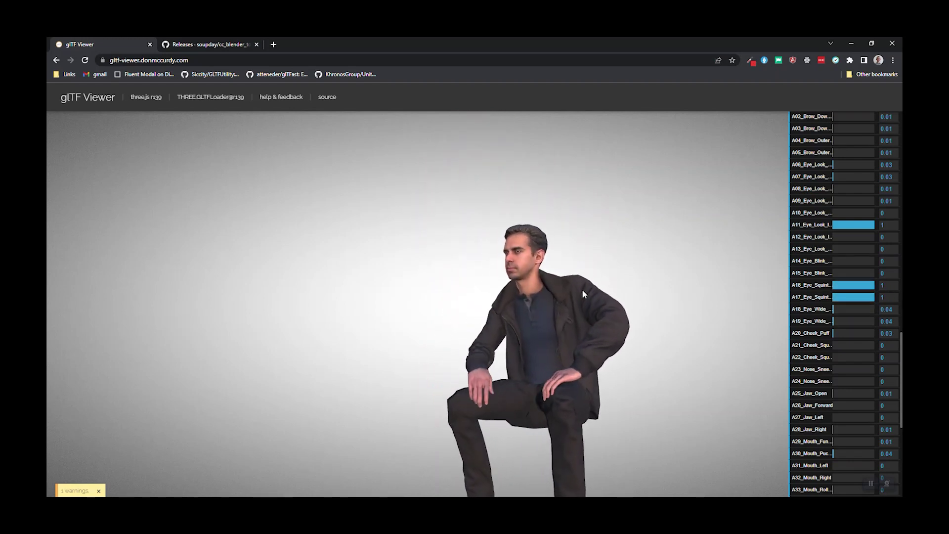
{"action": "left_click_drag", "start_coordinate": [835, 261], "coordinate": [887, 248]}
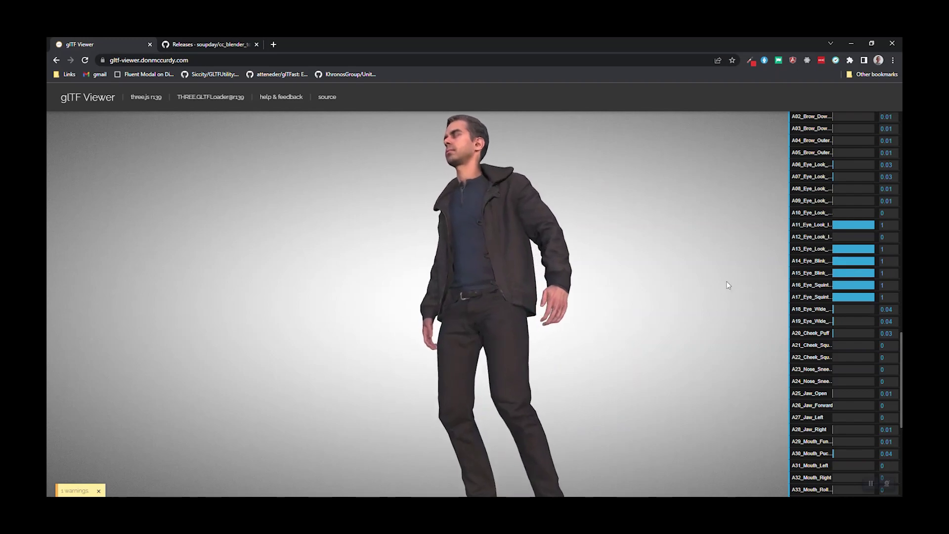
{"action": "scroll", "coordinate": [825, 374], "scroll_direction": "down", "scroll_amount": 5}
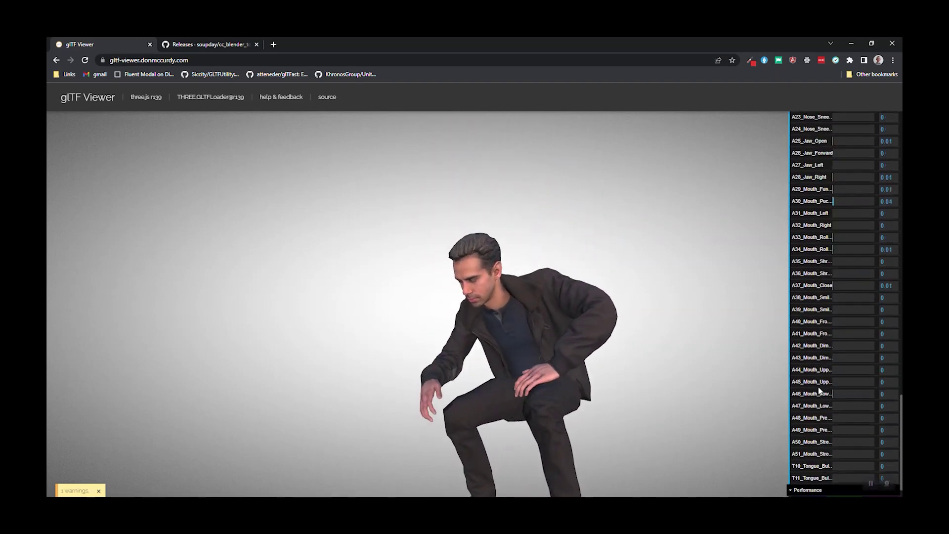
{"action": "scroll", "coordinate": [821, 376], "scroll_direction": "down", "scroll_amount": 8}
{"action": "scroll", "coordinate": [811, 369], "scroll_direction": "up", "scroll_amount": 5}
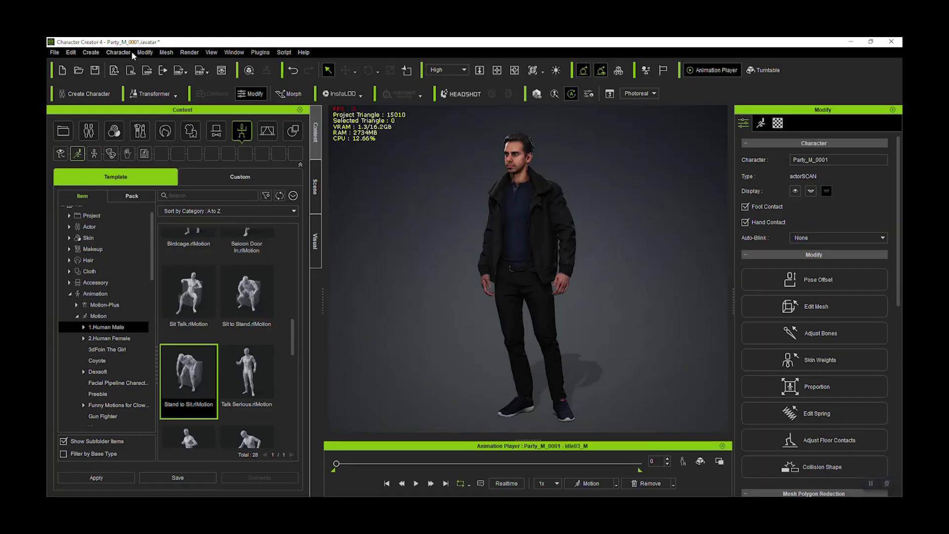
Step: Open Export FBX for the Clothed Character and review its Blender preset, Mesh and Motion options, and 0–400 frame range
{"action": "left_click", "coordinate": [54, 53]}
{"action": "mouse_move", "coordinate": [114, 136]}
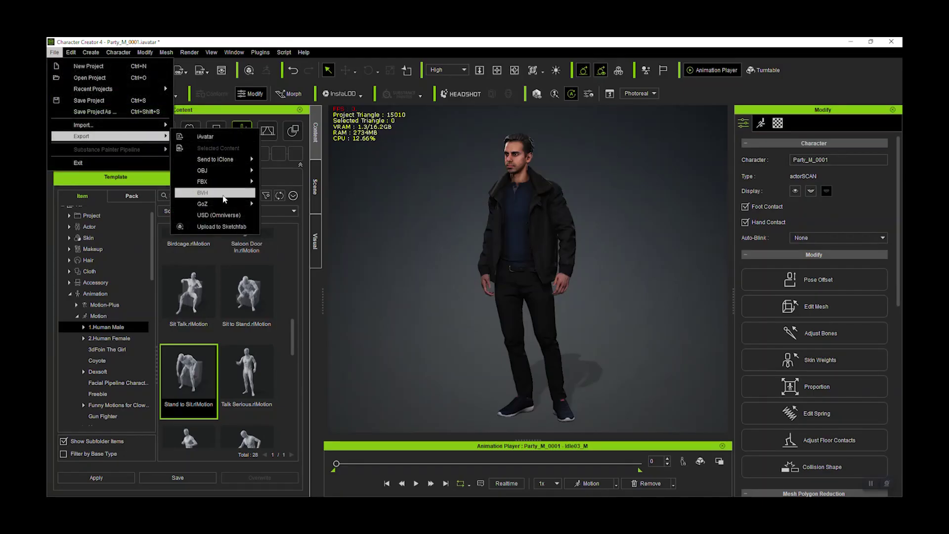
{"action": "mouse_move", "coordinate": [224, 183]}
{"action": "left_click", "coordinate": [286, 189]}
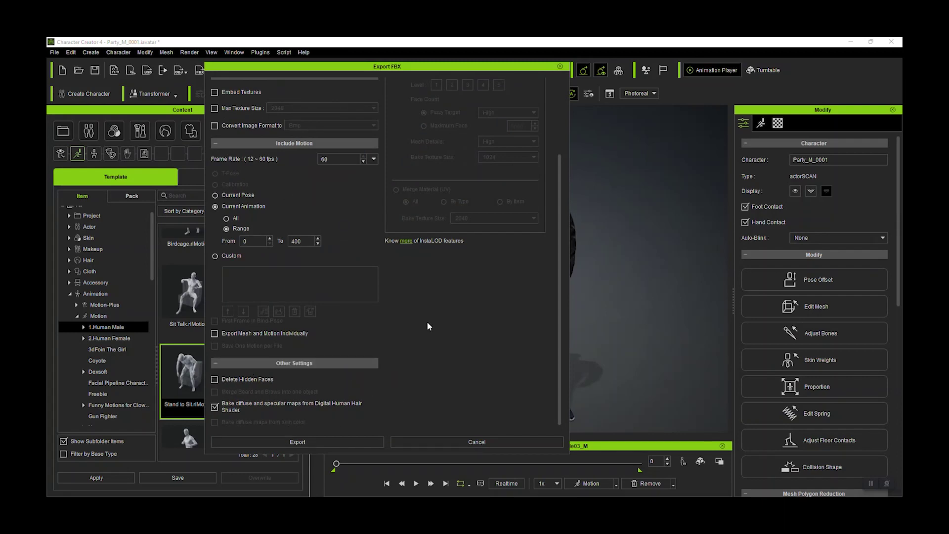
{"action": "scroll", "coordinate": [427, 327], "scroll_direction": "up", "scroll_amount": 2}
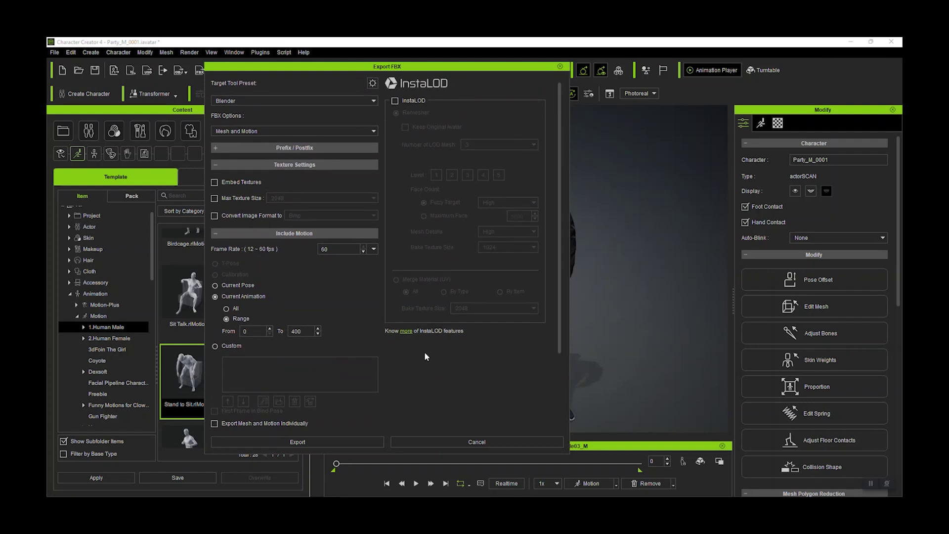
{"action": "scroll", "coordinate": [427, 356], "scroll_direction": "down", "scroll_amount": 3}
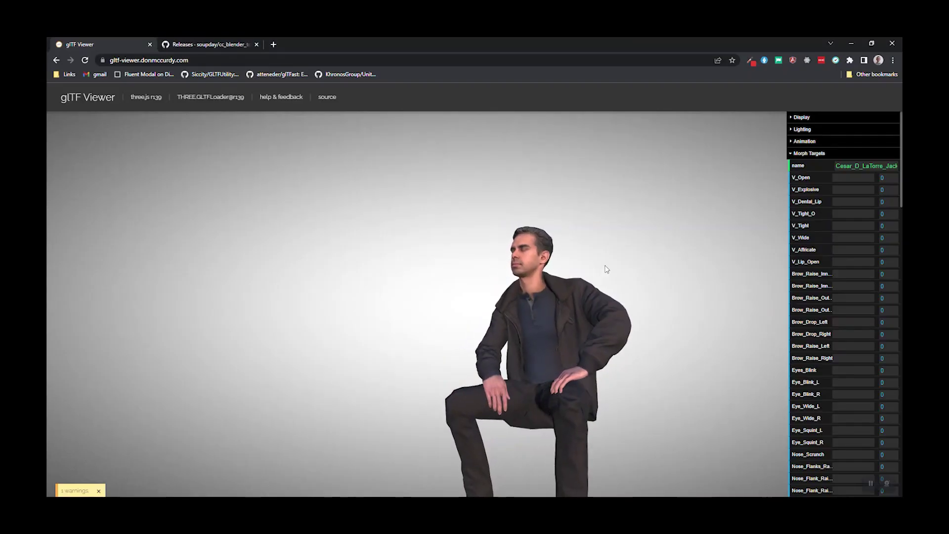
Step: Zoom in on the sitting character, then select export-from-blender-no-shapekeys.glb in File Explorer
{"action": "middle_click_drag", "start_coordinate": [634, 293], "coordinate": [641, 326]}
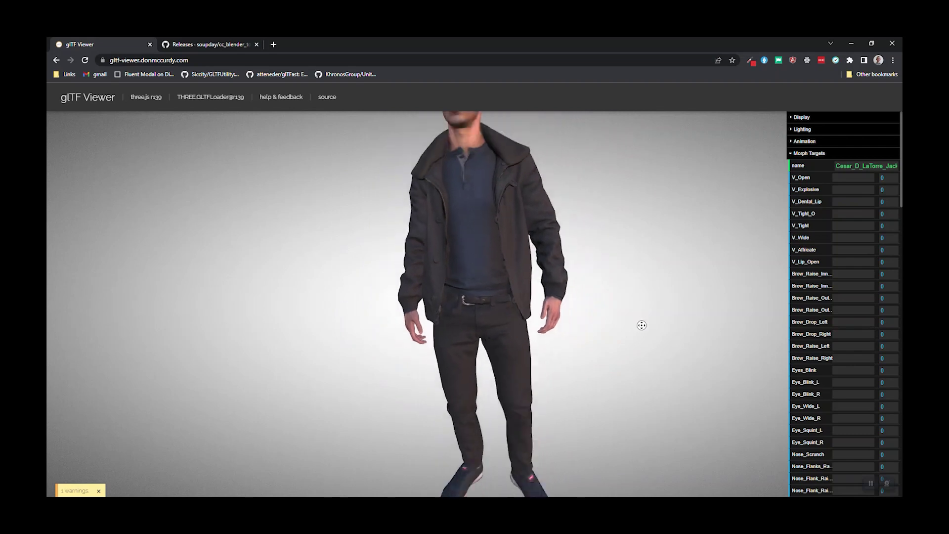
{"action": "scroll", "coordinate": [642, 326], "scroll_direction": "down", "scroll_amount": 5}
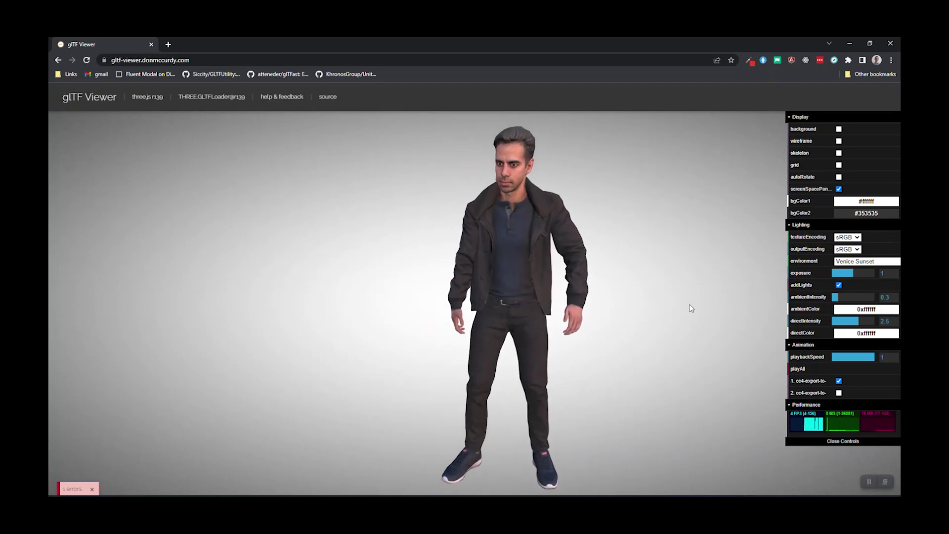
{"action": "mouse_move", "coordinate": [836, 253]}
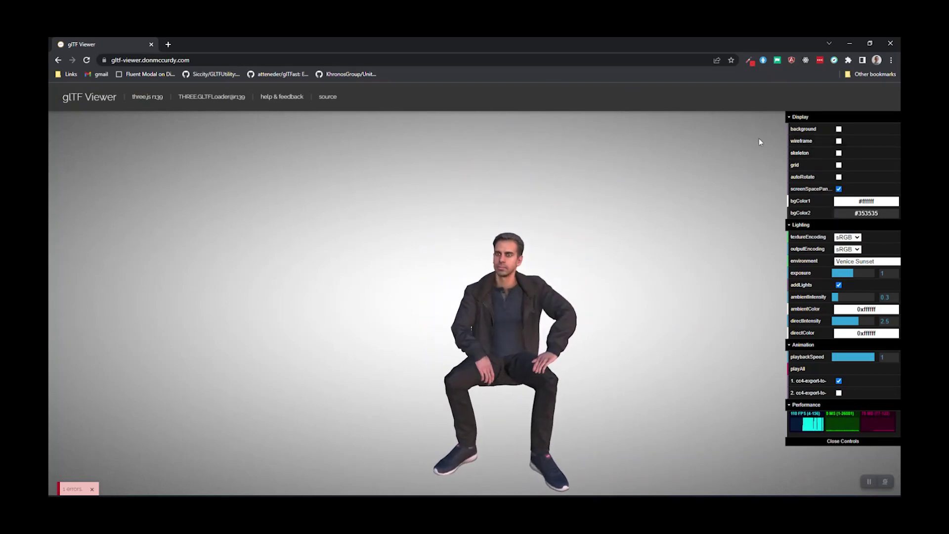
{"action": "key", "text": "alt+Tab"}
{"action": "left_click", "coordinate": [305, 390]}
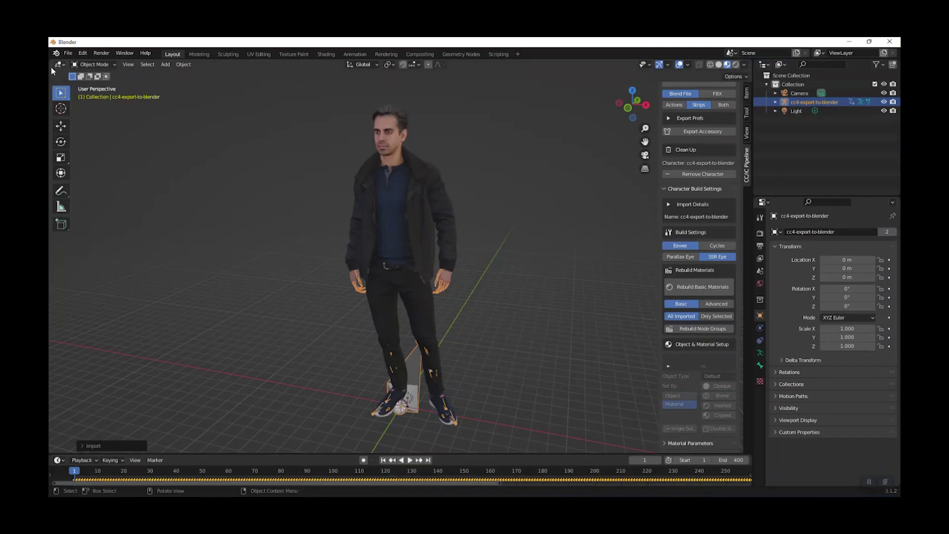
Step: Export a glTF 2.0 file, export-from-blender-no-shapekeys.glb, with Shape Keys turned off under Animation/Geometry
{"action": "left_click", "coordinate": [68, 53]}
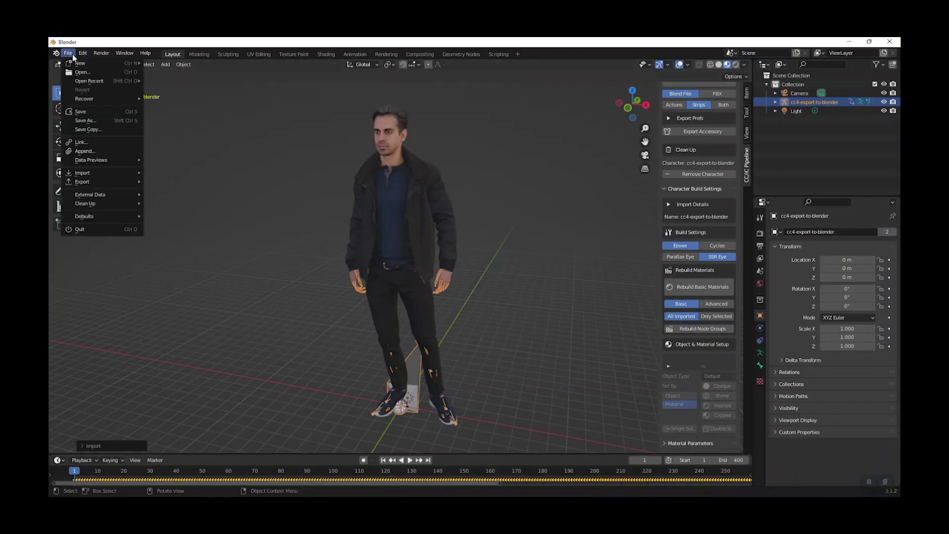
{"action": "mouse_move", "coordinate": [99, 182]}
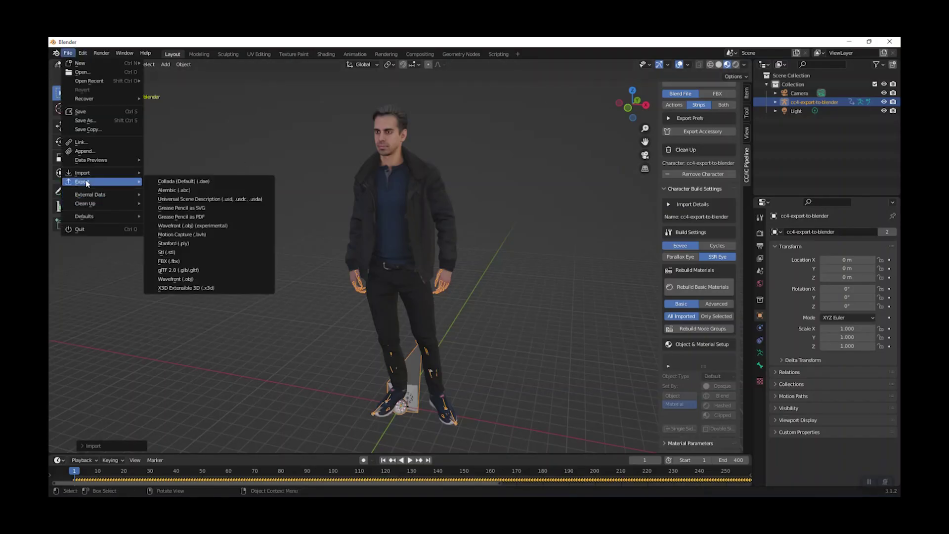
{"action": "left_click", "coordinate": [188, 270]}
{"action": "left_click", "coordinate": [740, 202]}
{"action": "left_click", "coordinate": [740, 190]}
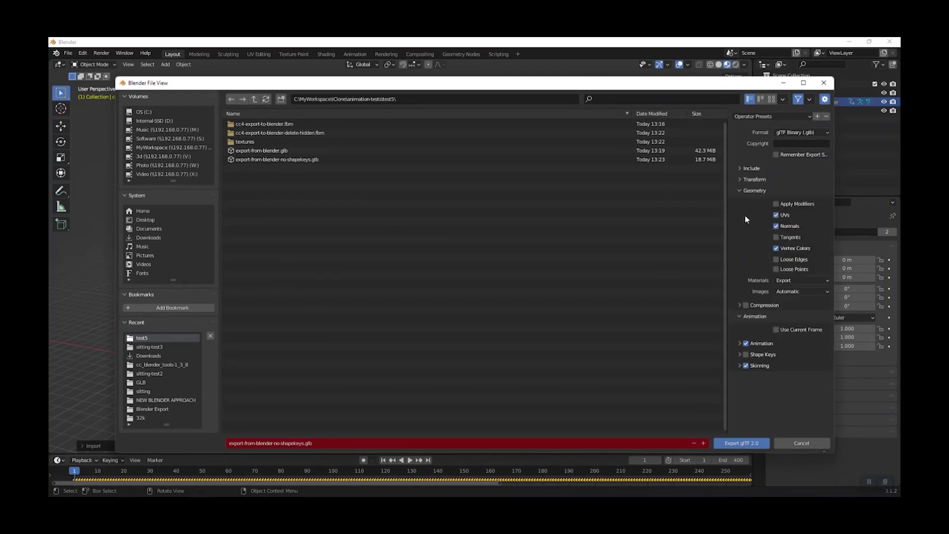
{"action": "left_click", "coordinate": [741, 354]}
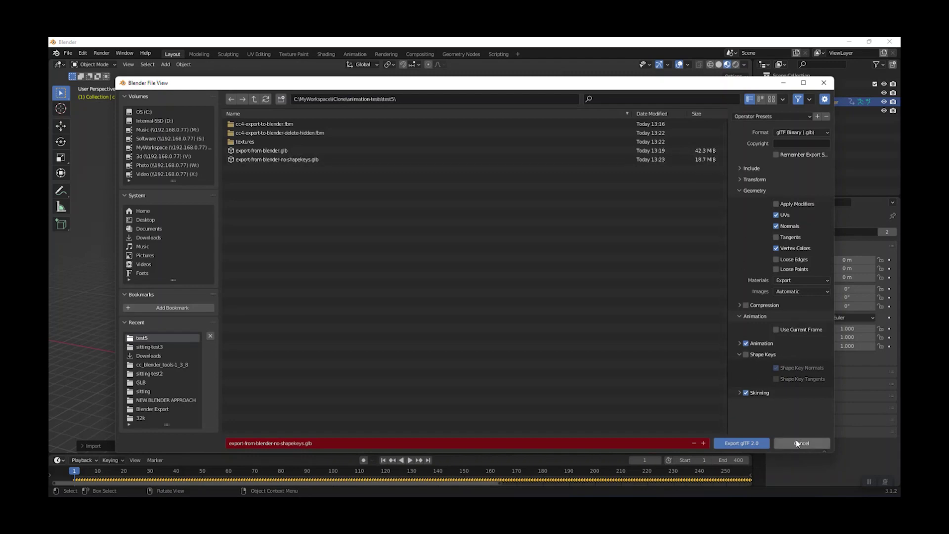
{"action": "left_click", "coordinate": [741, 444]}
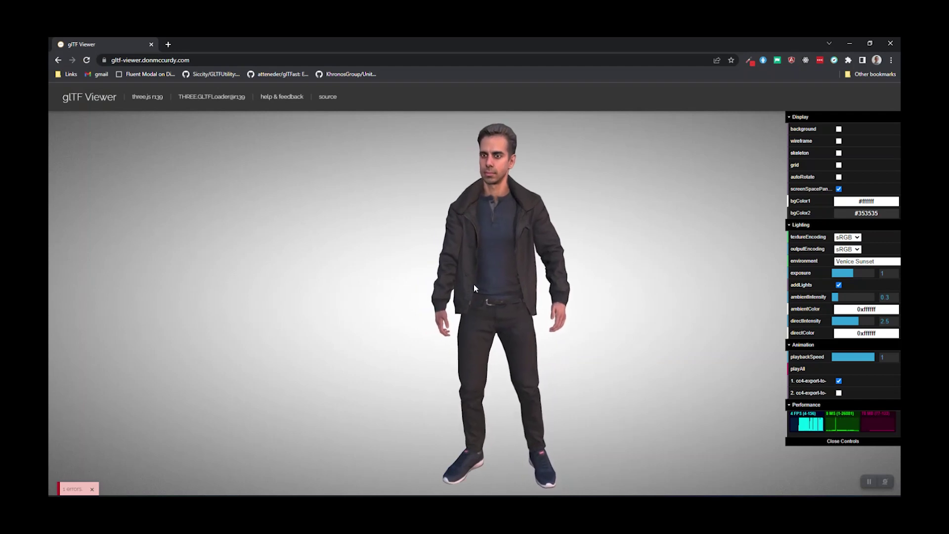